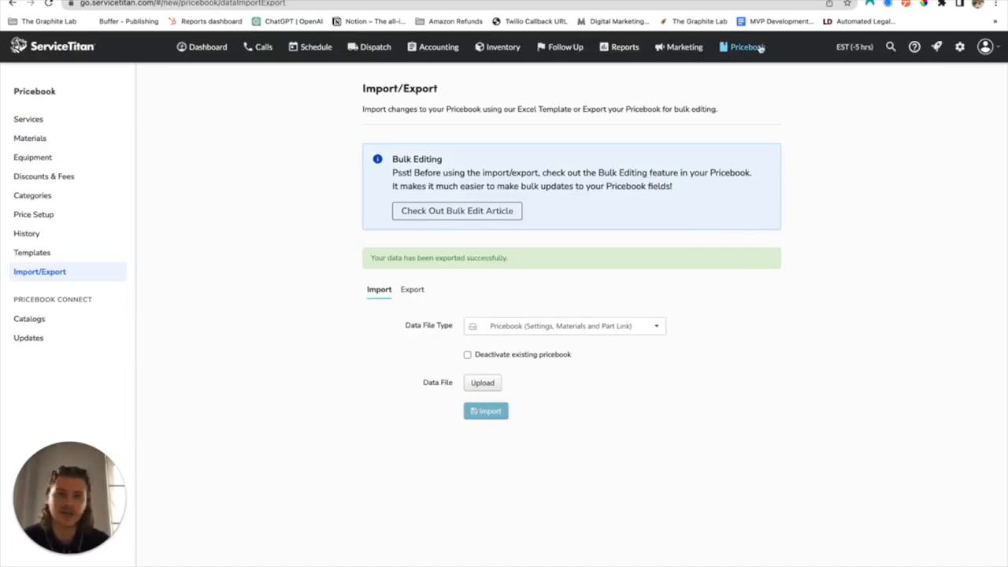
# Open the exported Pricebook_2023-03-28T11_34_26.xlsx pricebook file from the downloads
pyautogui.click(412, 291)
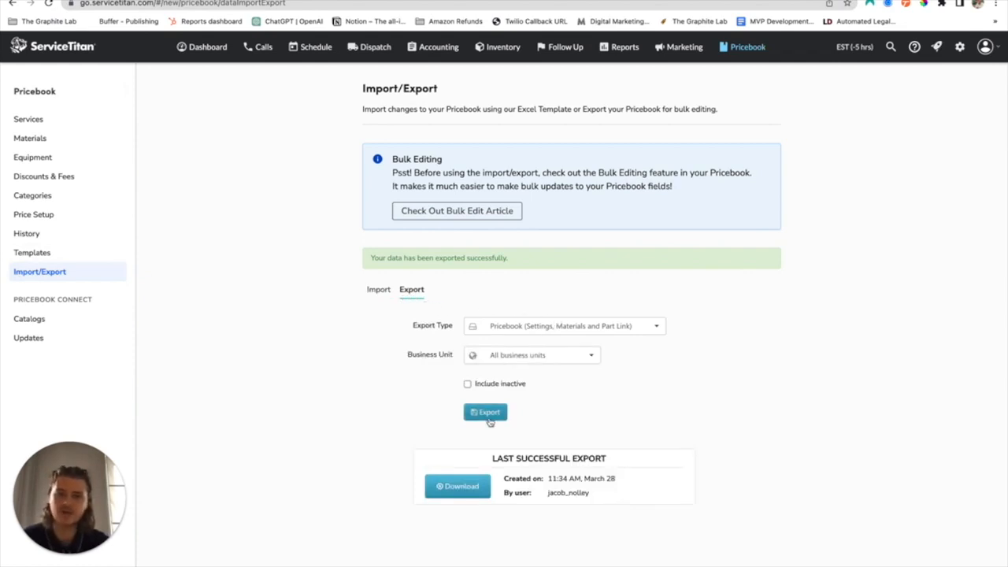
pyautogui.hotkey('ctrl', 'Left')
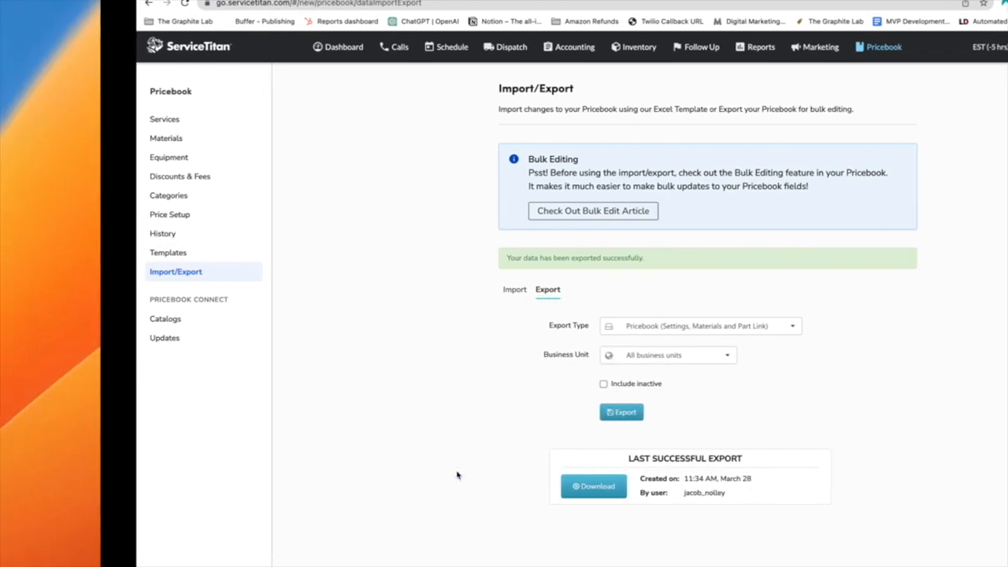
pyautogui.click(957, 562)
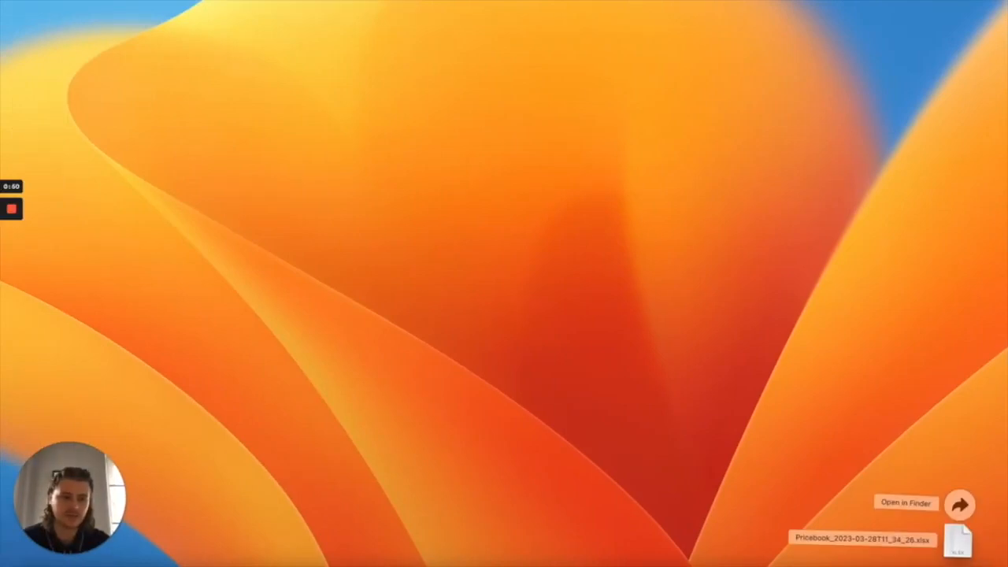
pyautogui.click(958, 551)
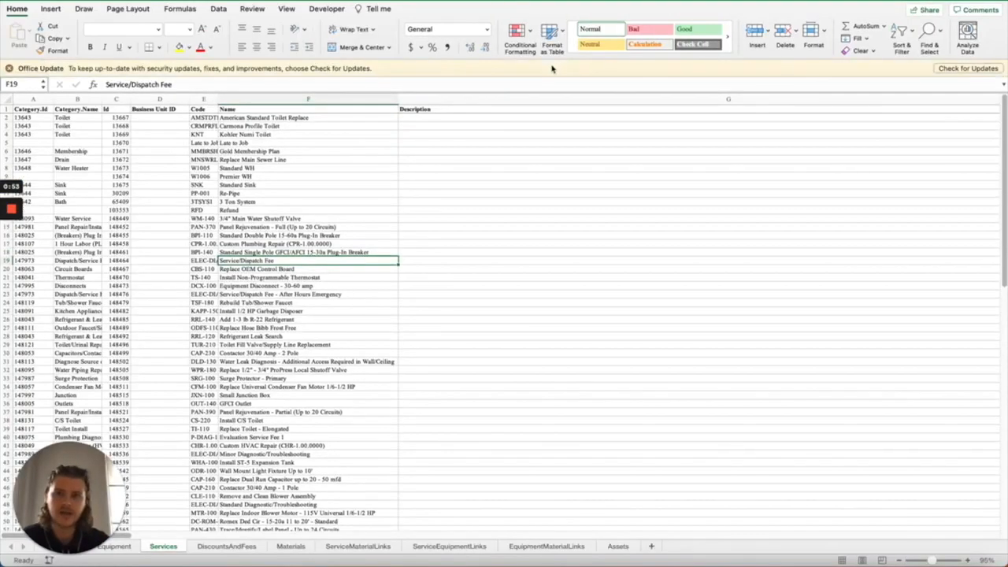
# Examine the Services sheet's columns, including Category.Name, Name and Description
pyautogui.click(460, 99)
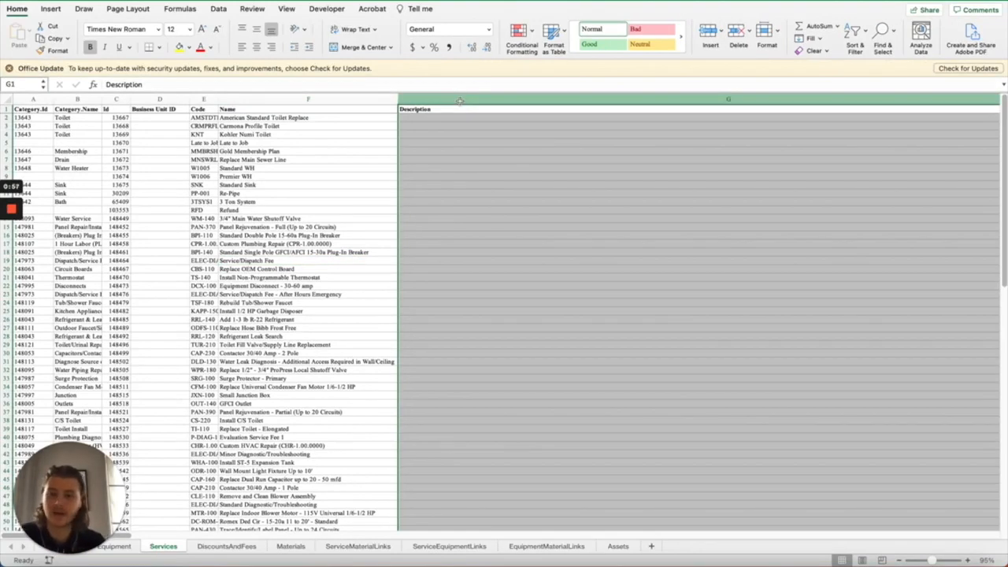
pyautogui.click(269, 100)
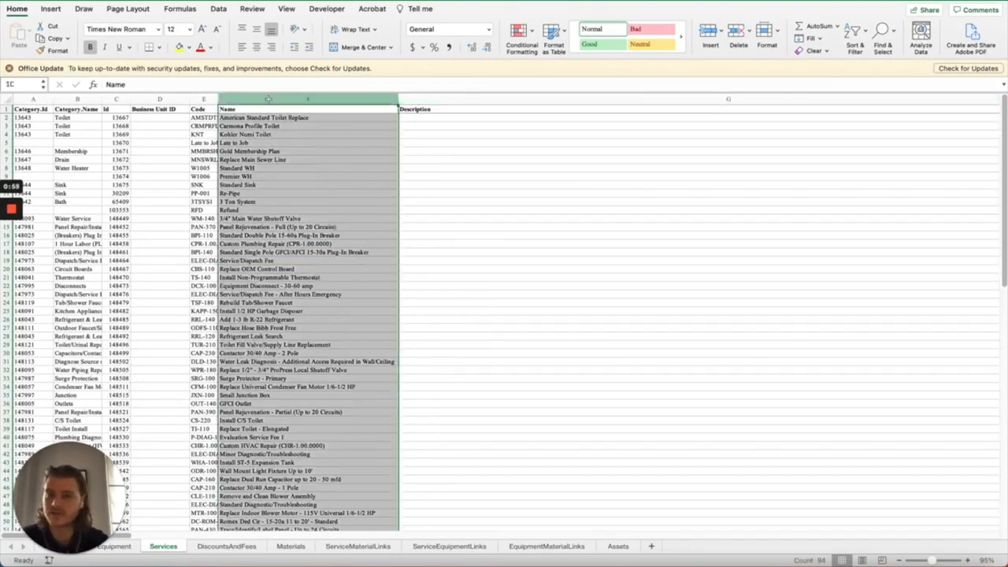
pyautogui.click(85, 100)
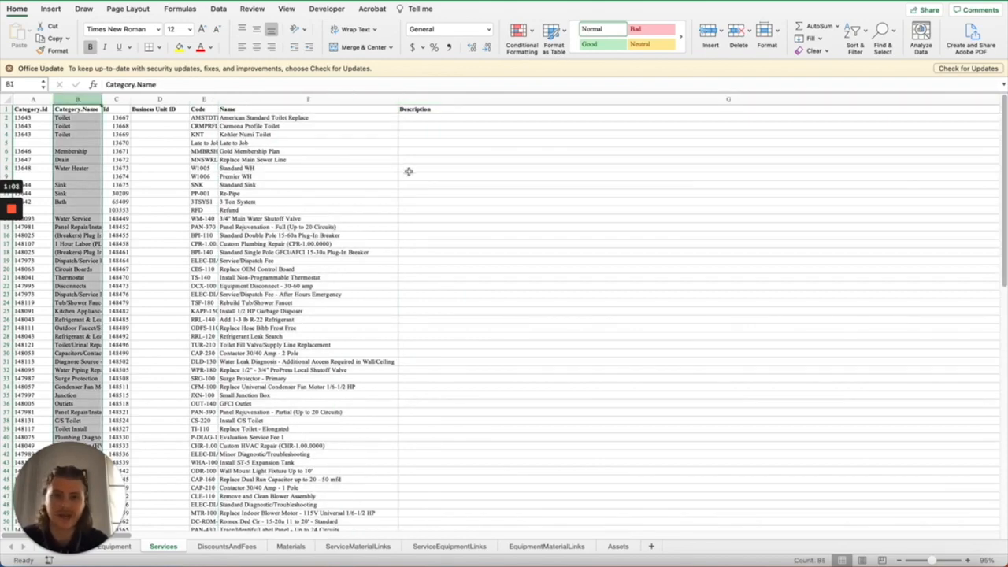
pyautogui.click(432, 100)
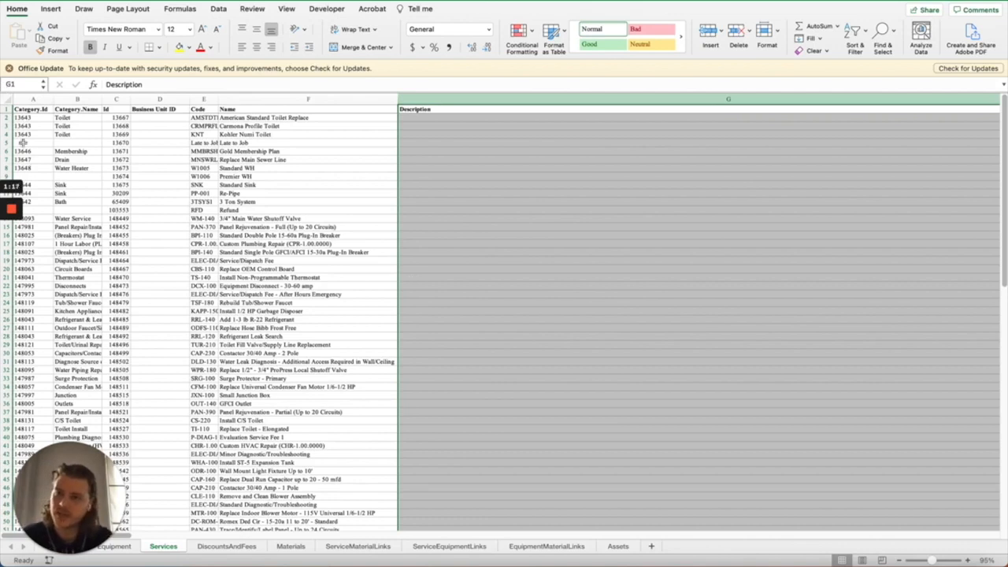
pyautogui.click(485, 175)
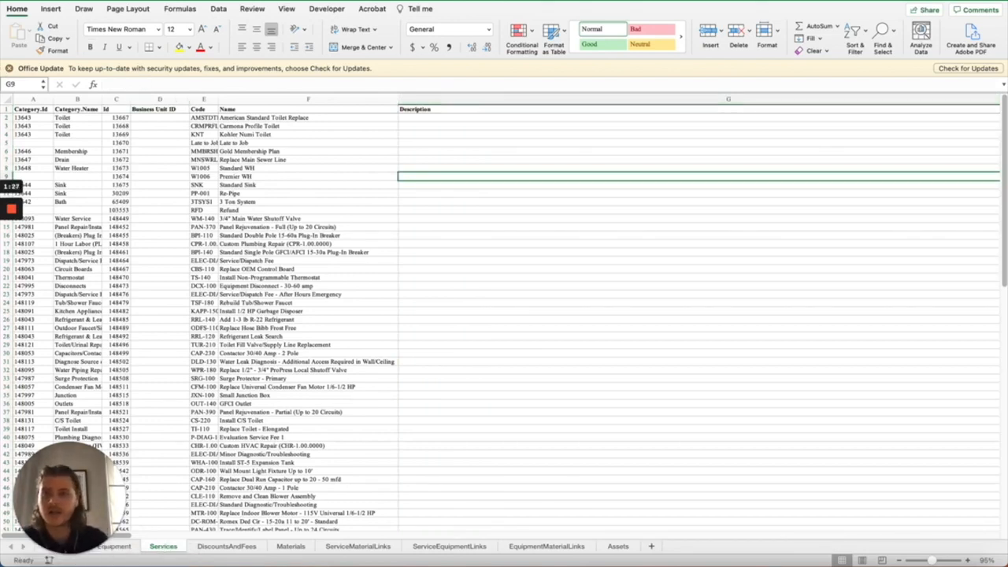
# Save the Services sheet as a CSV UTF-8 (Comma delimited) file named pricebook_services in Downloads
pyautogui.click(60, 0)
pyautogui.click(89, 72)
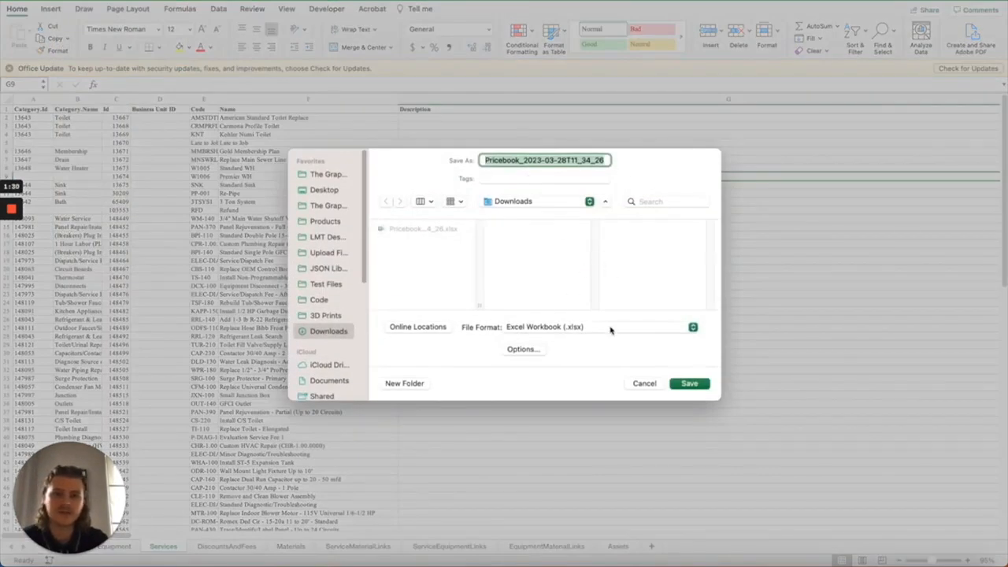
pyautogui.click(608, 328)
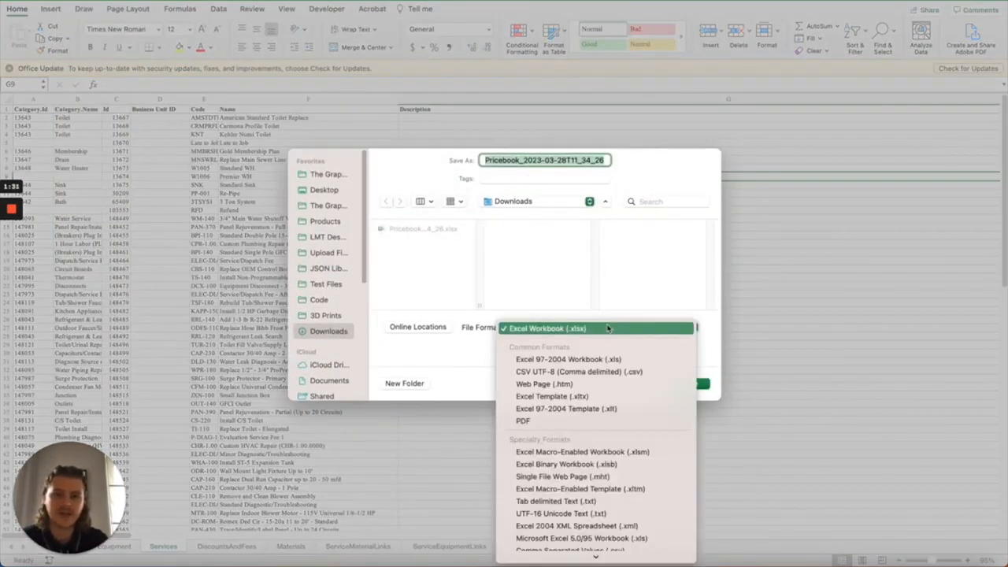
pyautogui.click(578, 371)
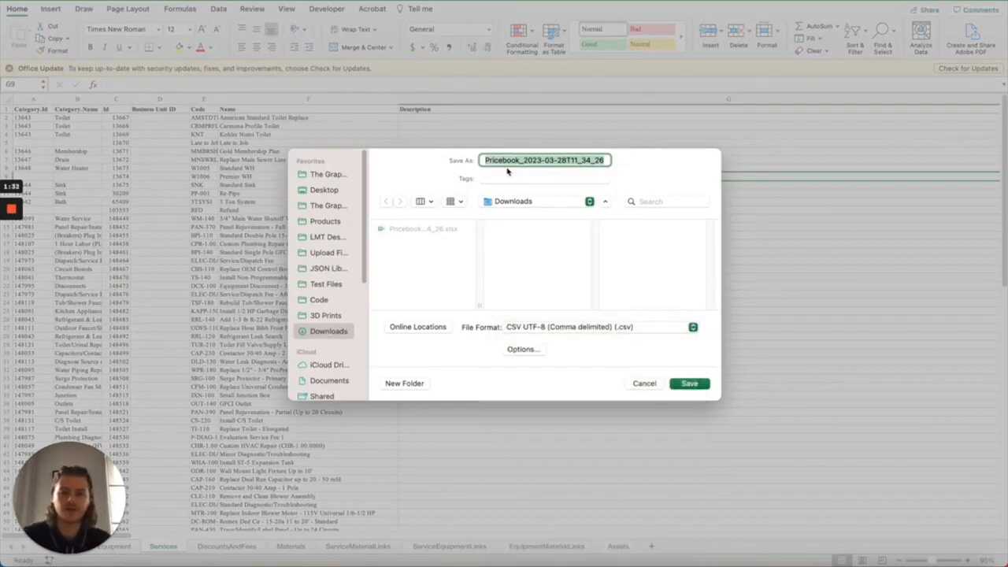
pyautogui.write('pricebook_services')
pyautogui.click(690, 384)
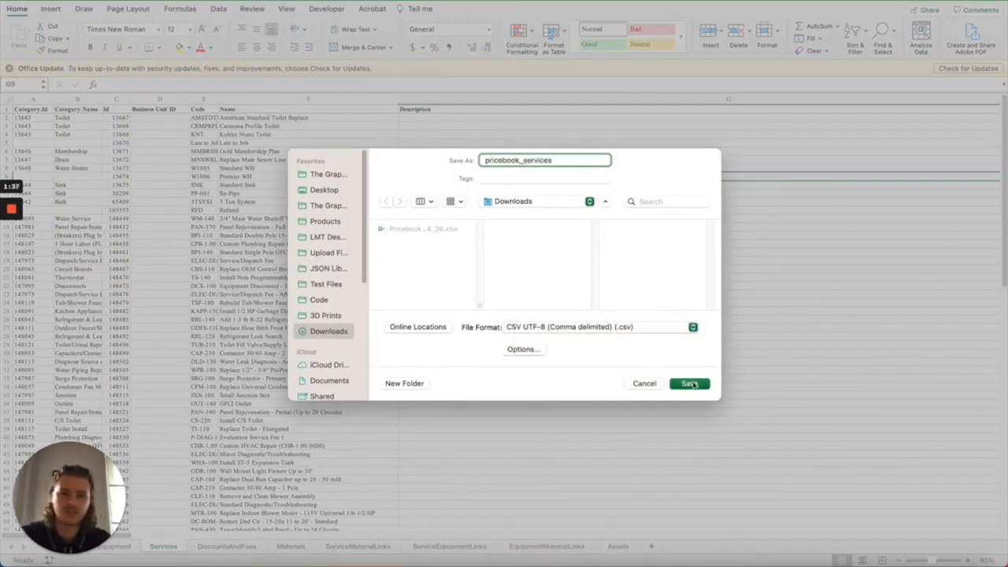
pyautogui.click(535, 244)
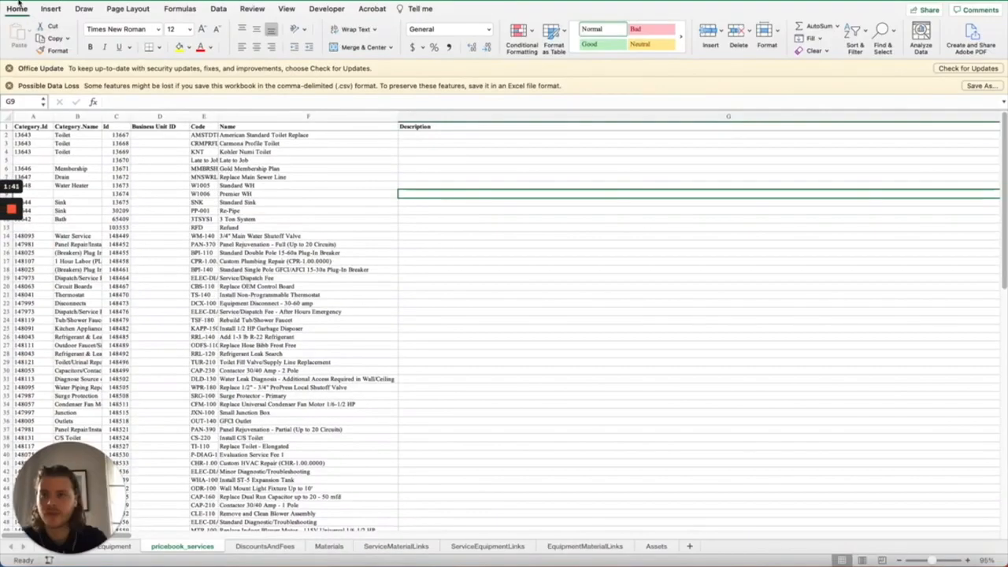
# Open the saved pricebook_services.csv to review its contents, then close it
pyautogui.click(15, 1)
pyautogui.click(957, 565)
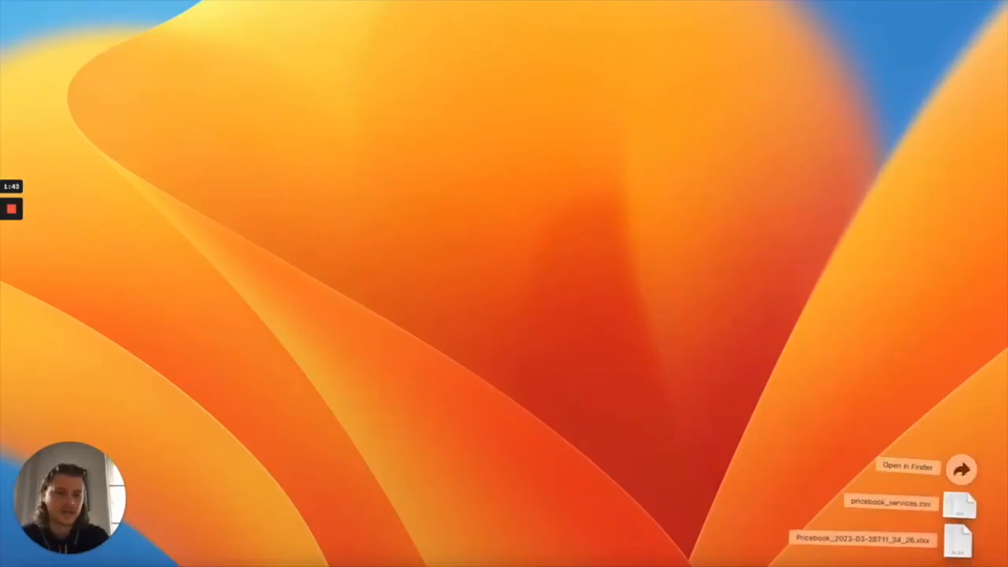
pyautogui.click(956, 502)
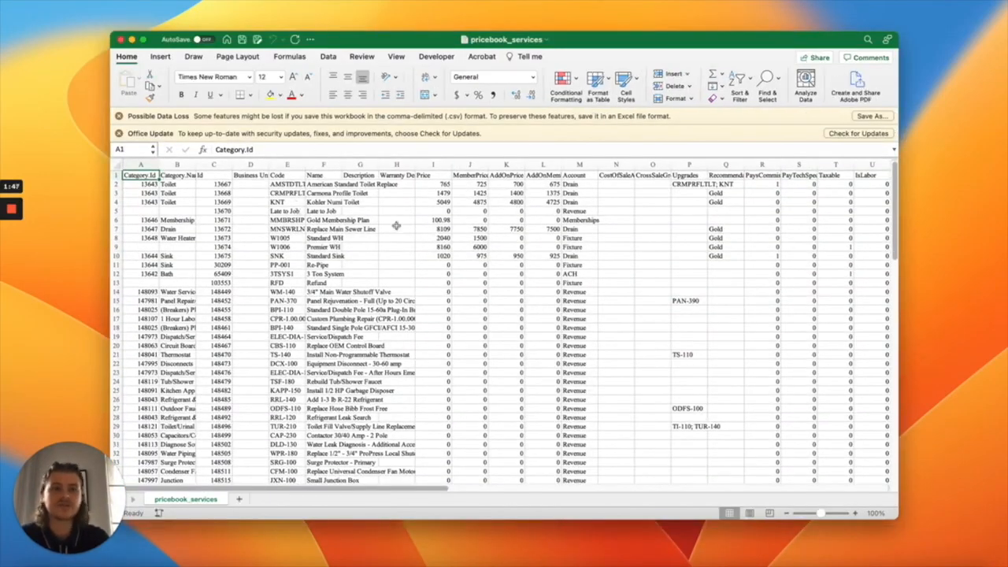
pyautogui.click(119, 40)
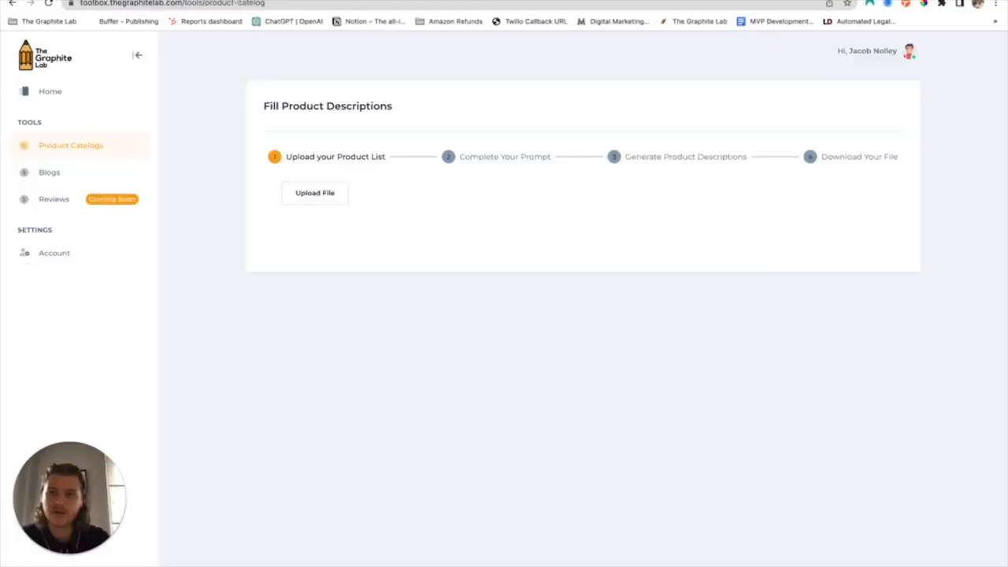
# Upload pricebook_services.csv from Downloads to the Fill Product Descriptions tool and import it
pyautogui.click(322, 193)
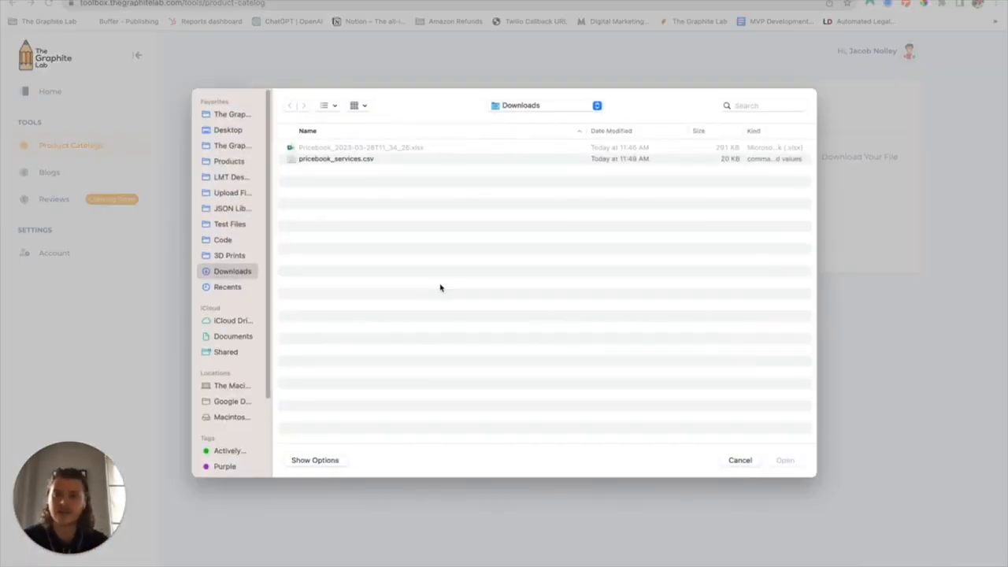
pyautogui.click(345, 160)
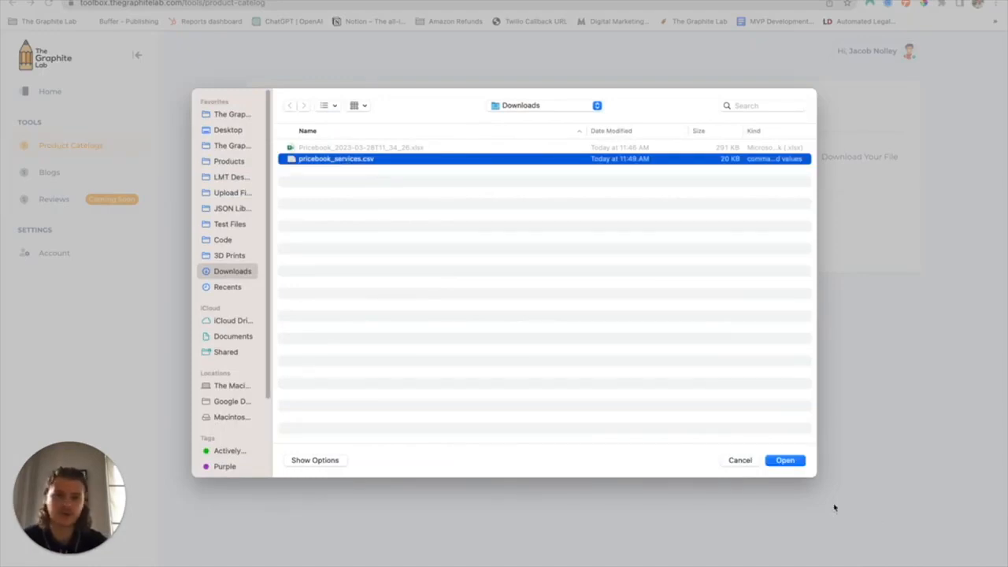
pyautogui.click(797, 463)
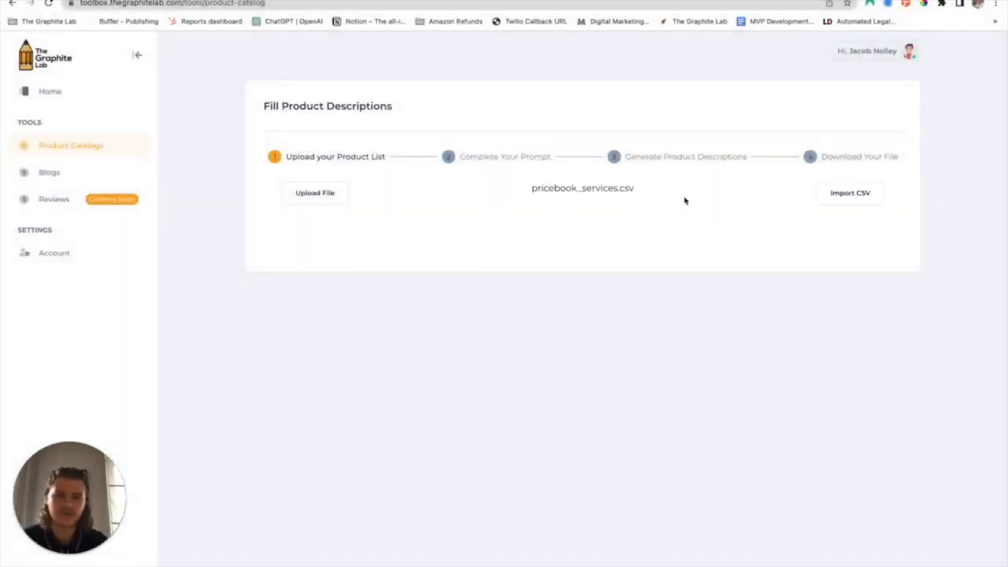
pyautogui.click(856, 200)
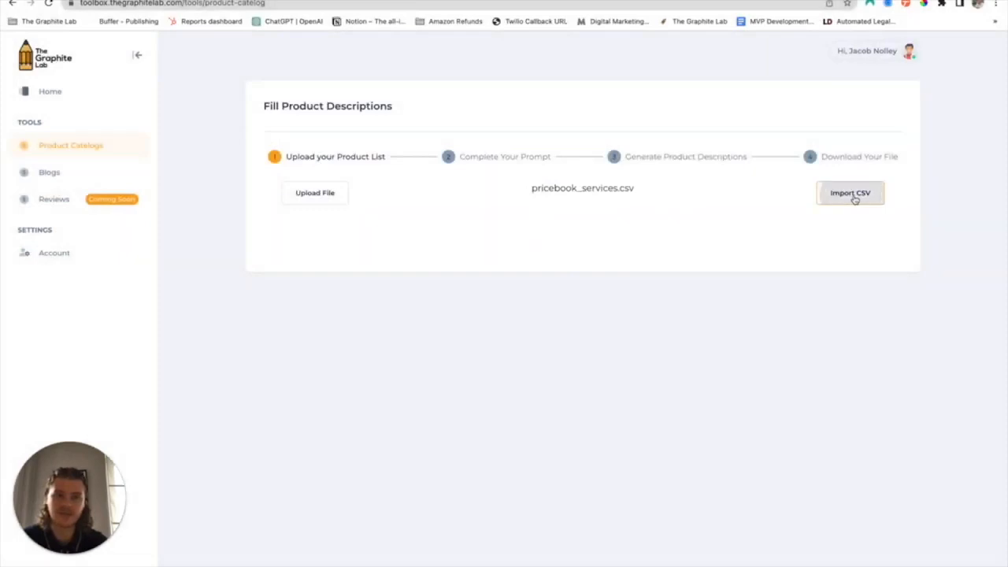
# Browse the imported items table across its rows and columns
pyautogui.scroll(-4, 715, 224)
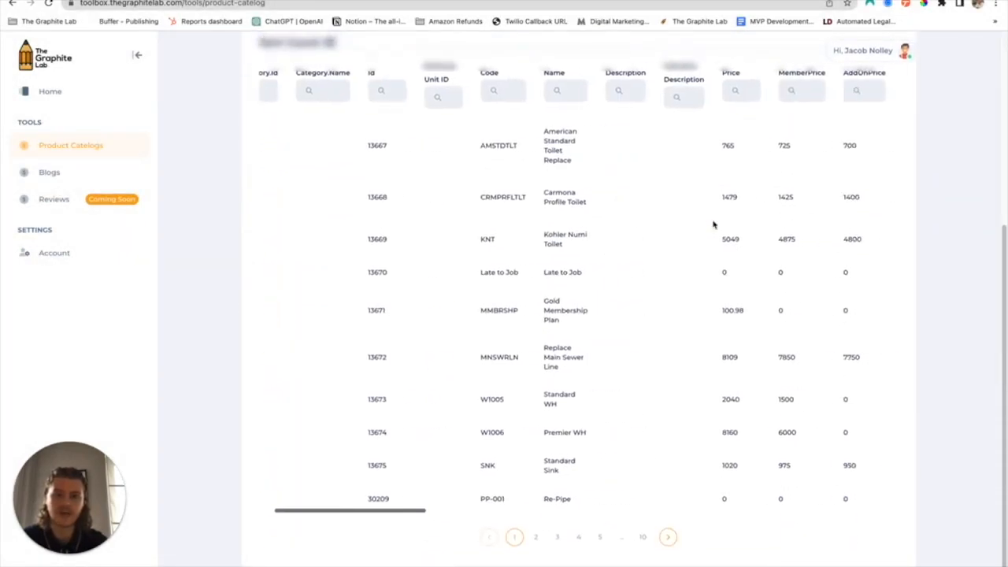
pyautogui.hscroll(15, 714, 225)
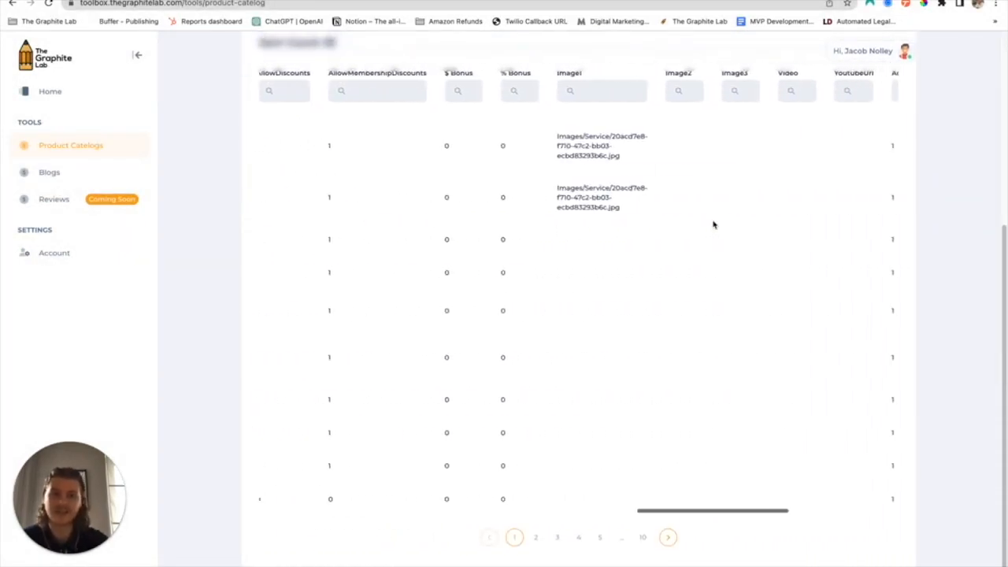
pyautogui.hscroll(-15, 714, 225)
pyautogui.scroll(2, 714, 224)
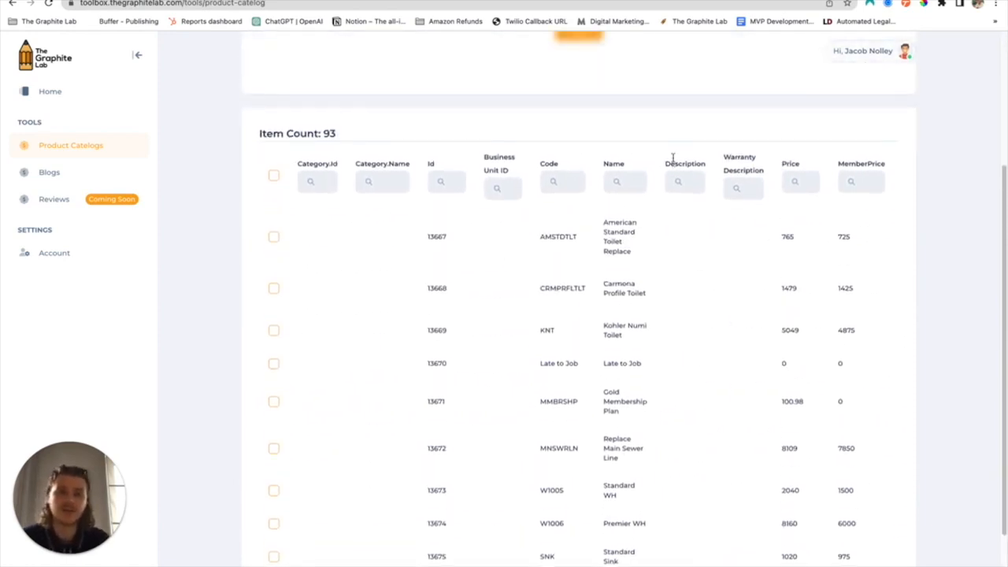
pyautogui.scroll(3, 675, 159)
# Proceed to the prompt step and set the Name Header to Name and the Description Header to Description
pyautogui.click(580, 227)
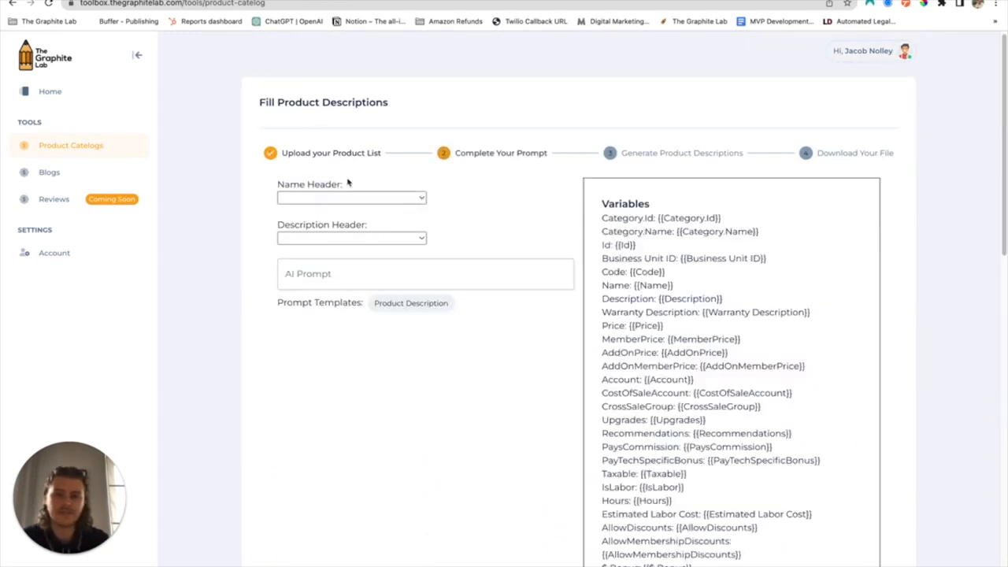
pyautogui.click(393, 200)
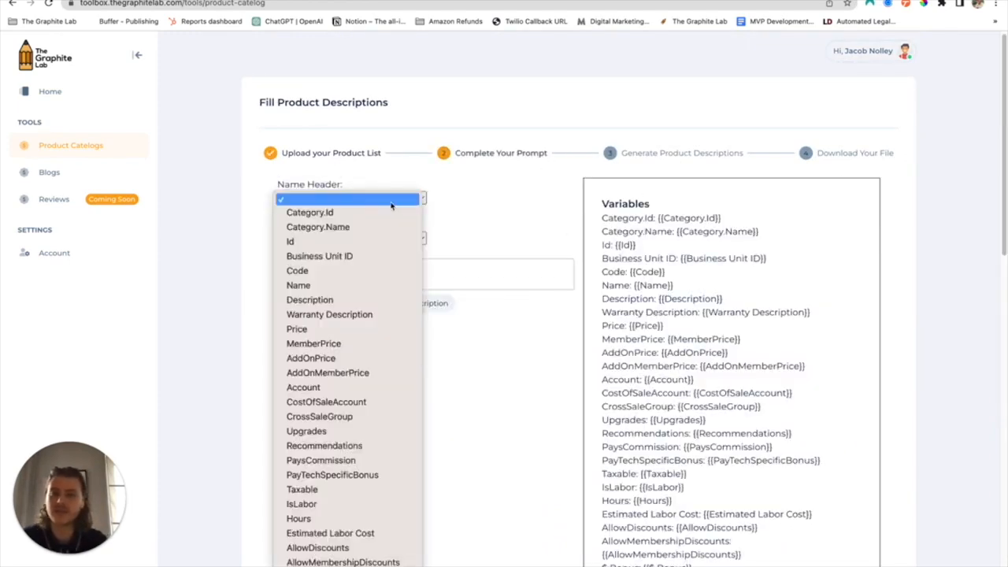
pyautogui.click(350, 286)
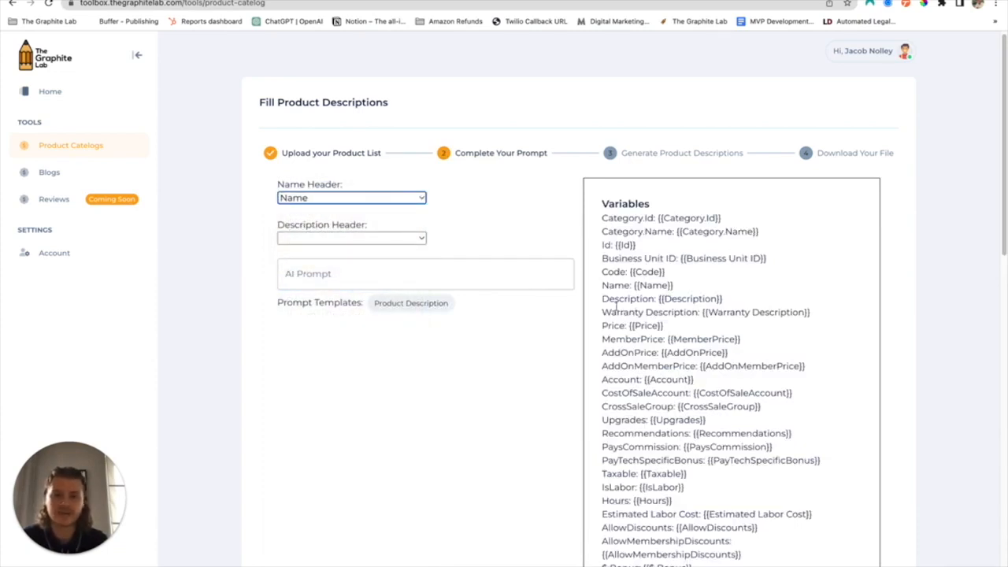
pyautogui.click(356, 238)
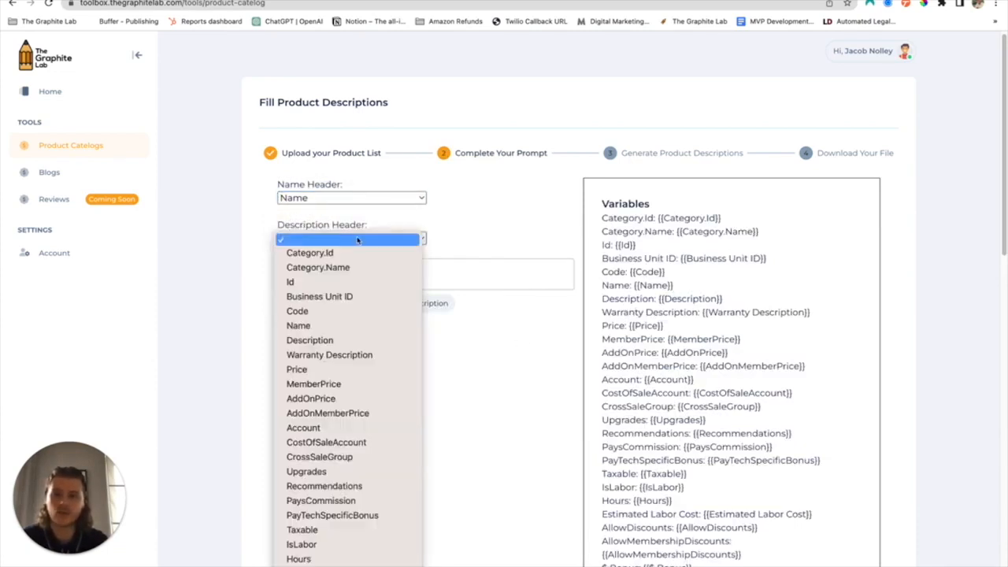
pyautogui.click(339, 339)
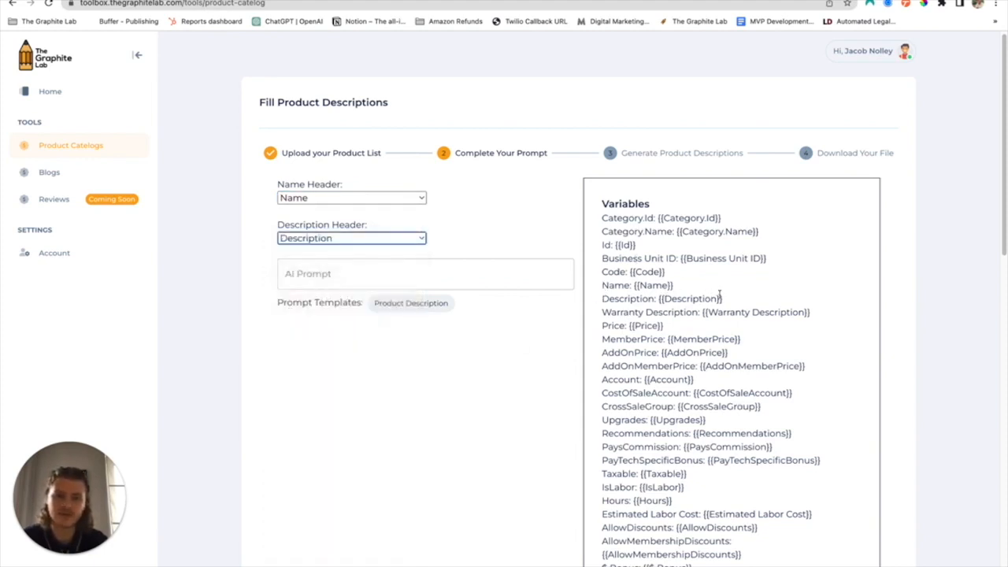
# Write the AI prompt: "Write a 2-3 sentence product description for this product named {{Name}}. This product is in the {{Category.Name}} Category. Do not use the product name in the description."
pyautogui.click(430, 270)
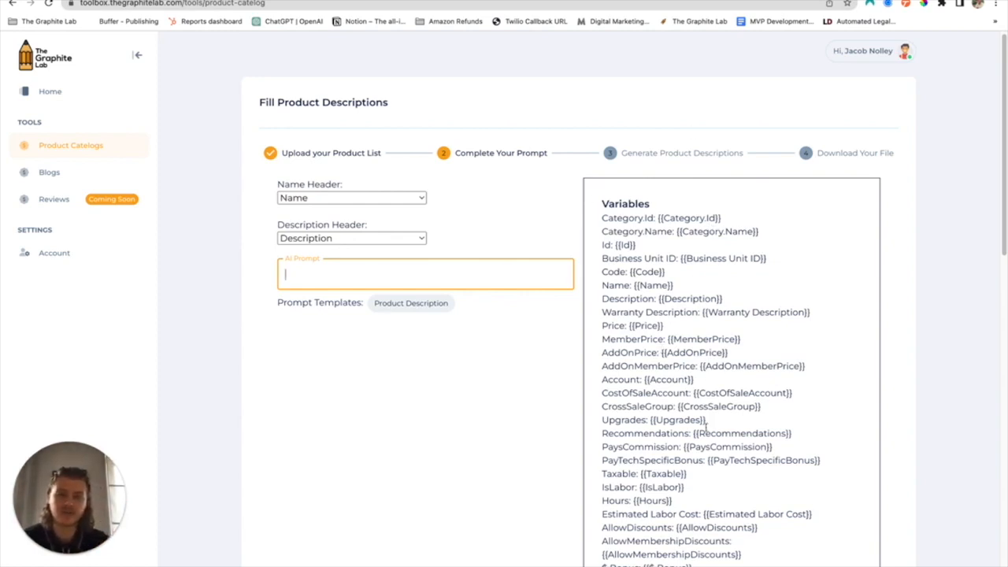
pyautogui.write('Write a 2-3 sentence product des')
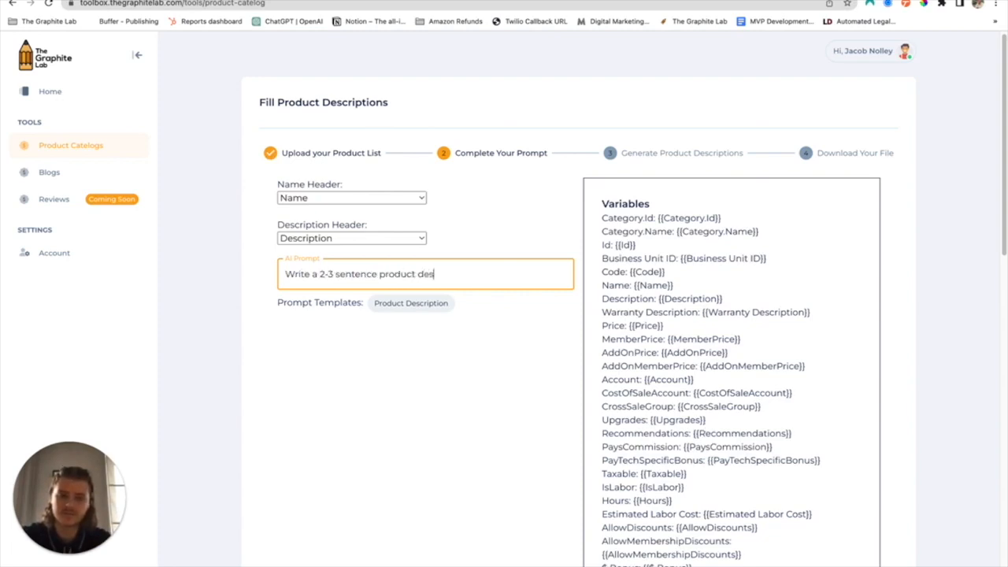
pyautogui.write('cription for the a')
pyautogui.press('BackSpace')
pyautogui.write('s pr')
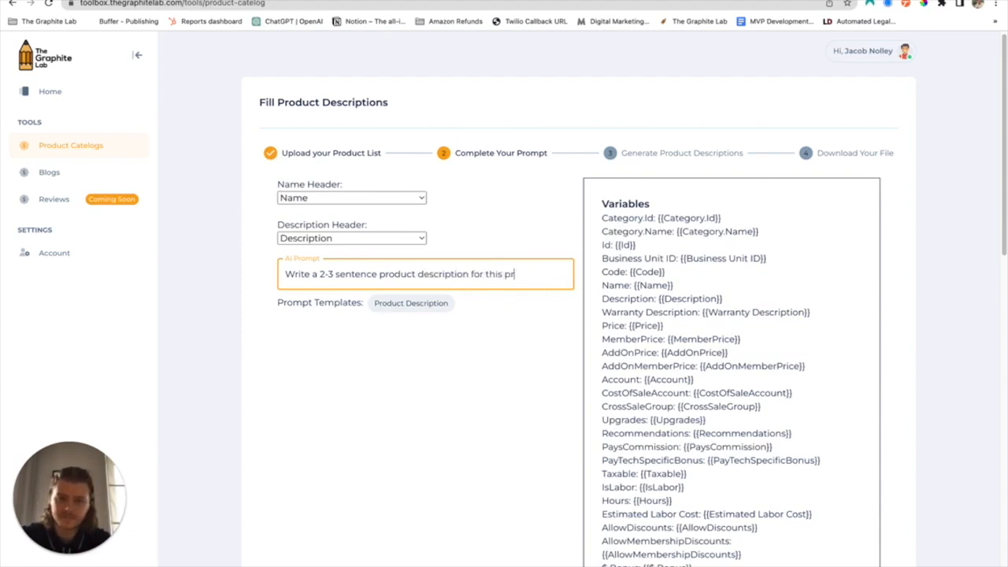
pyautogui.write('oduct named')
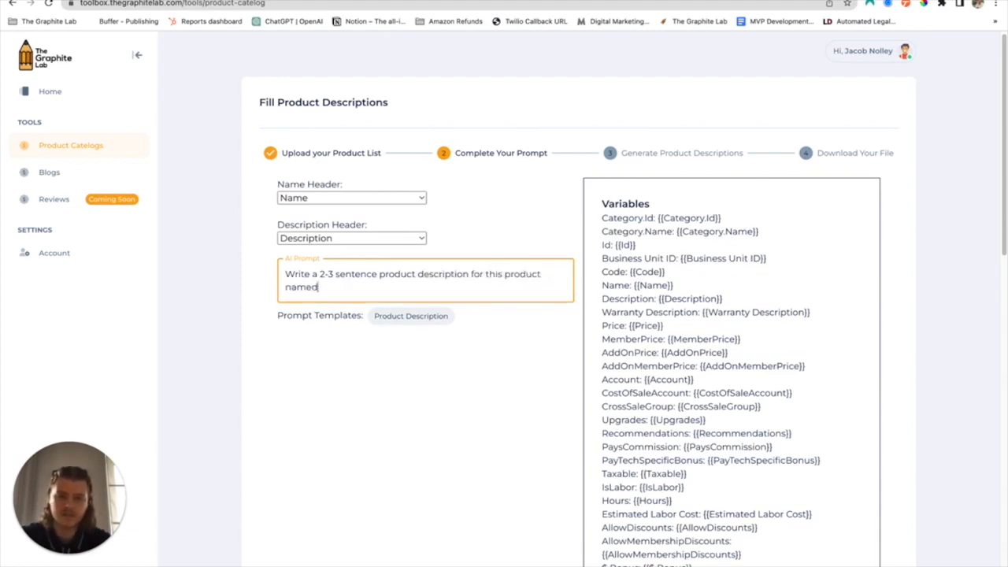
pyautogui.write(' {{Name}}.')
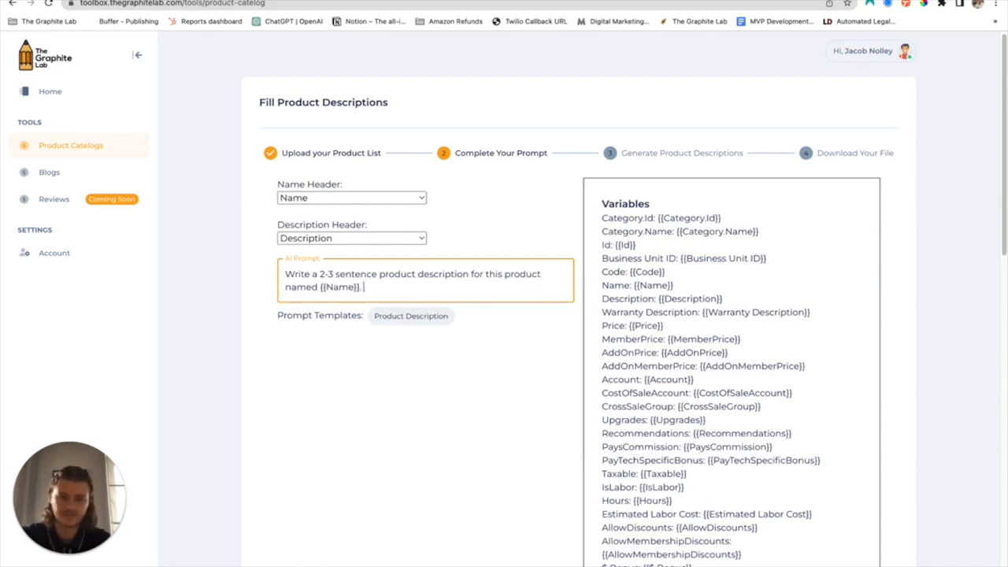
pyautogui.write(' This produ')
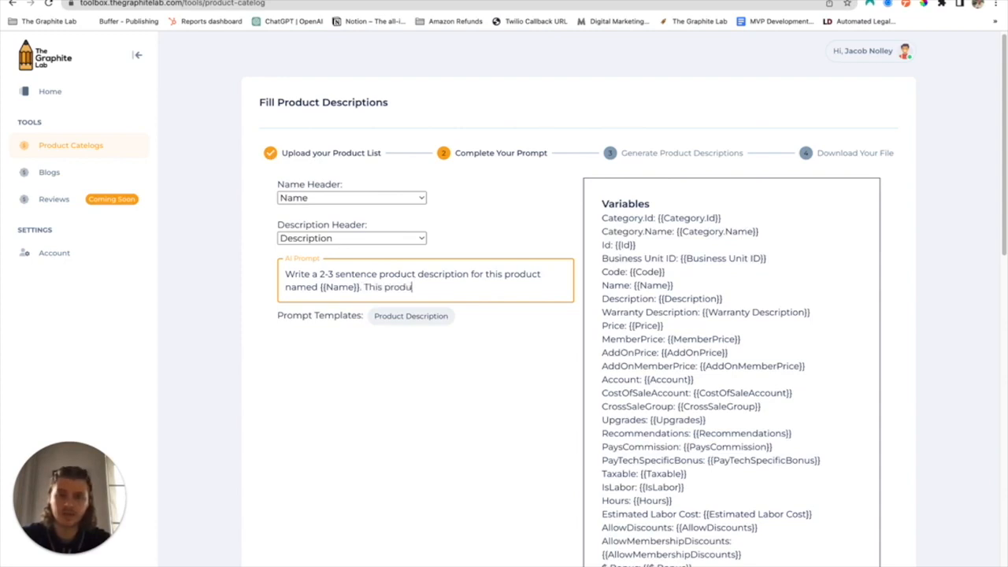
pyautogui.write('ct is in the ')
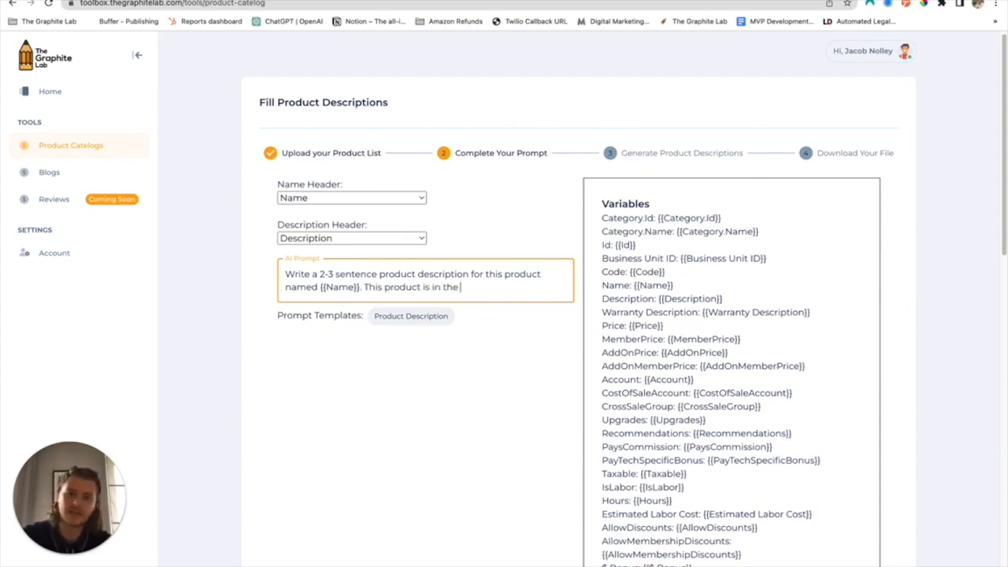
pyautogui.write('{{Cat')
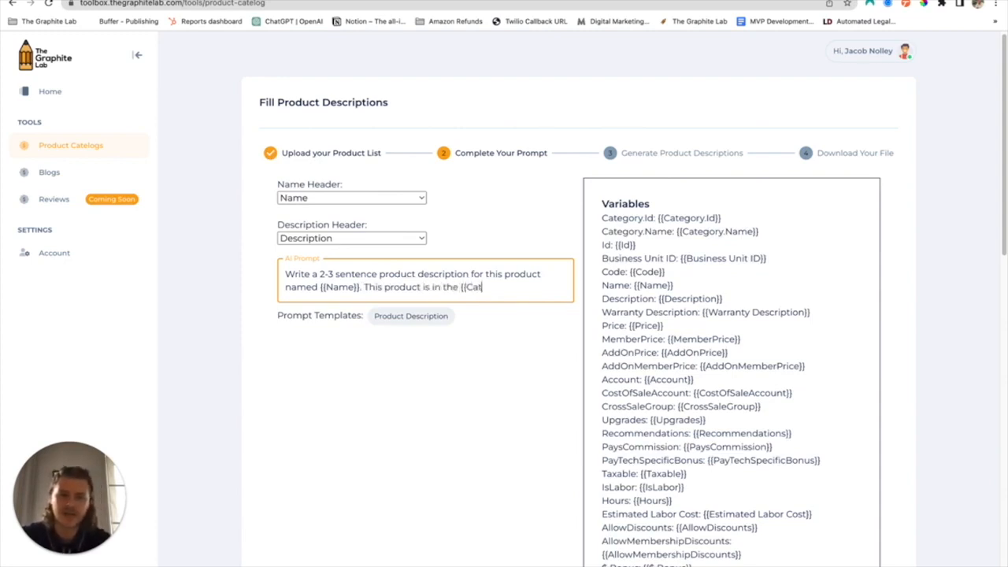
pyautogui.write('egory.N')
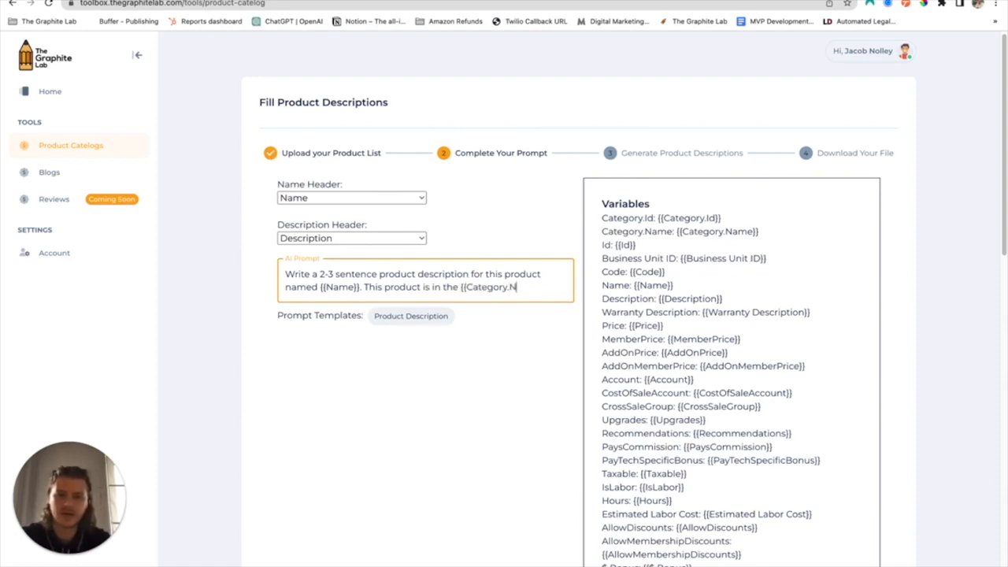
pyautogui.write('ame}} Category')
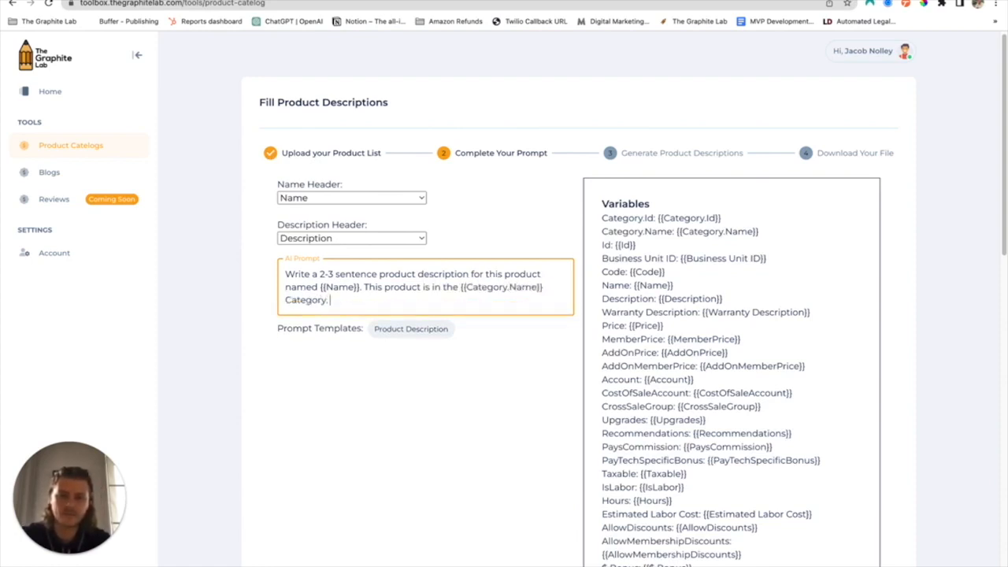
pyautogui.write('. Do not ')
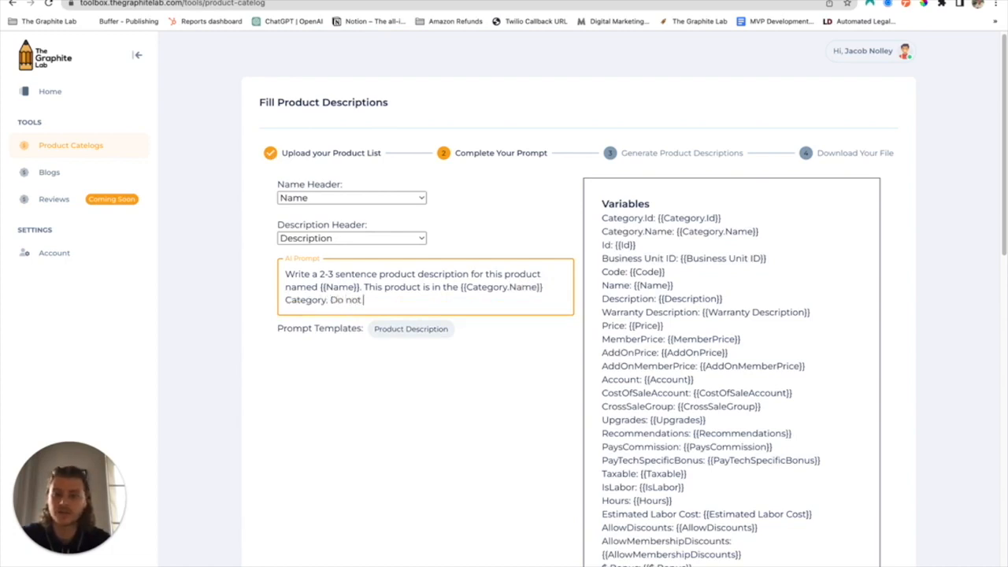
pyautogui.write('use the')
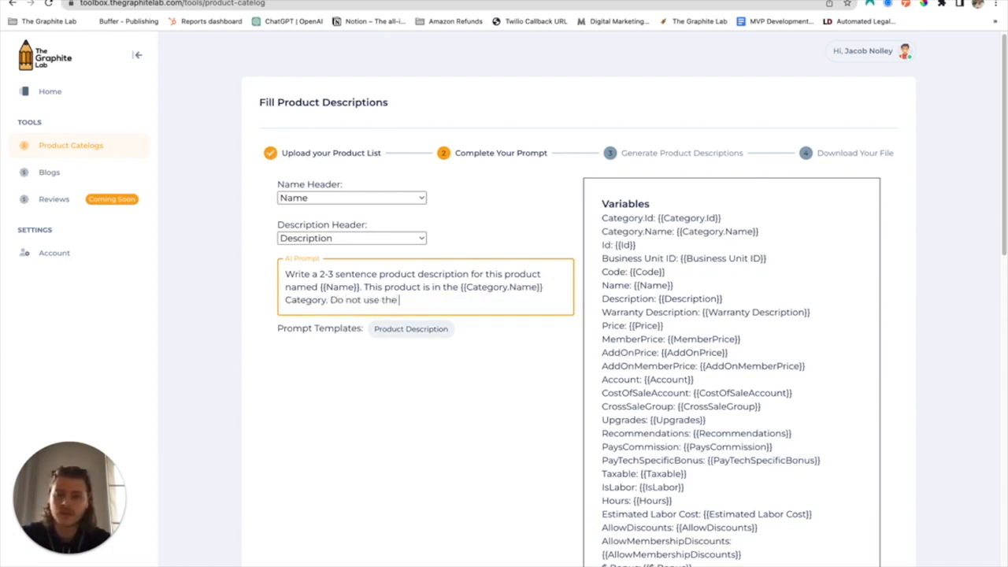
pyautogui.write(' product name i')
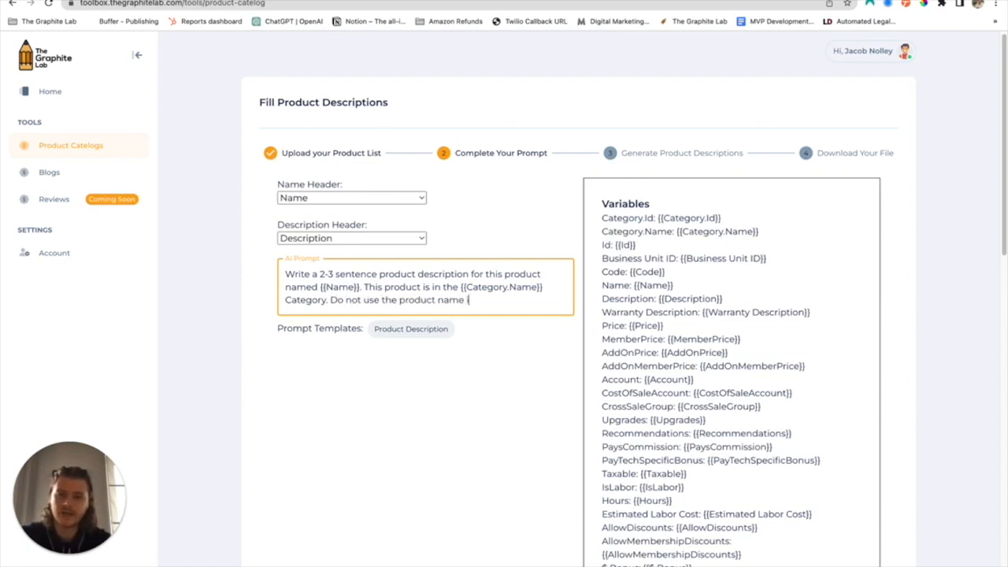
pyautogui.write('n the description.')
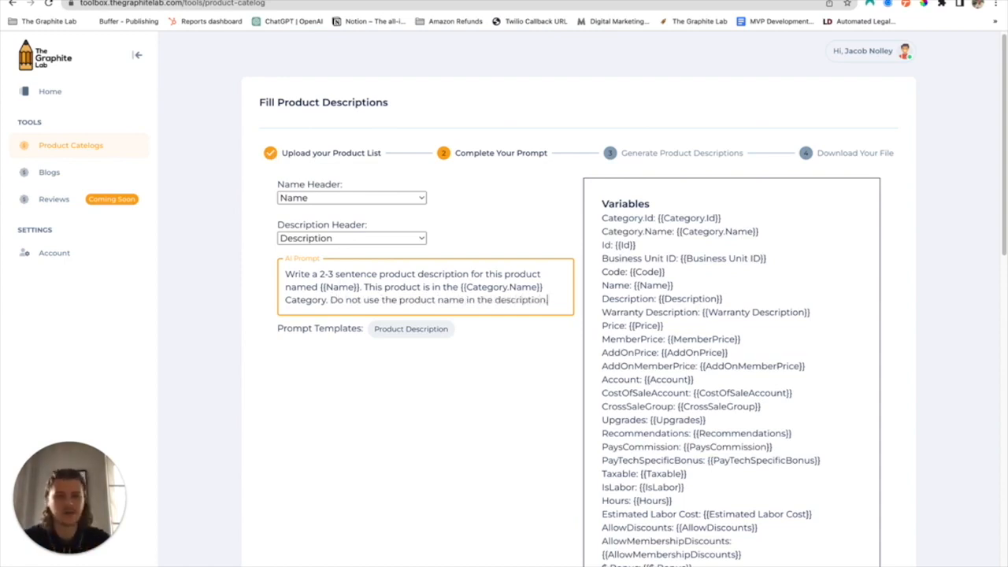
pyautogui.click(512, 353)
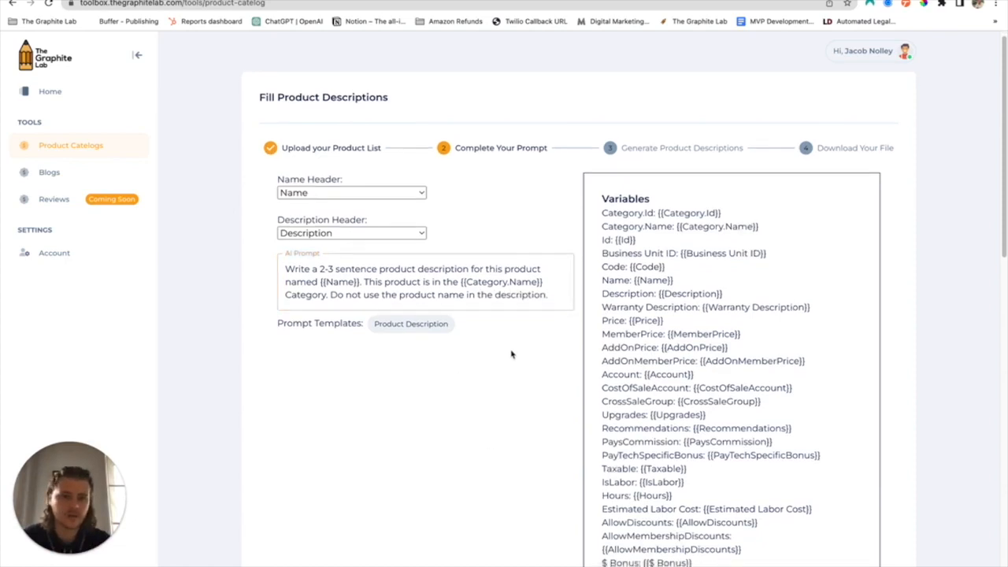
# Advance to the Generate Product Descriptions step and run the description generation
pyautogui.scroll(-5, 513, 354)
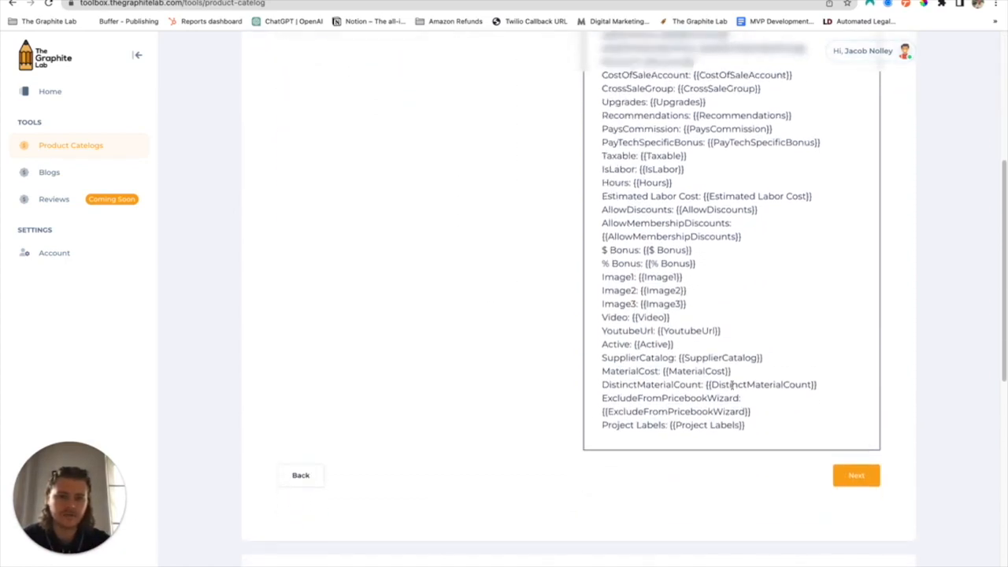
pyautogui.click(841, 482)
pyautogui.scroll(3, 397, 481)
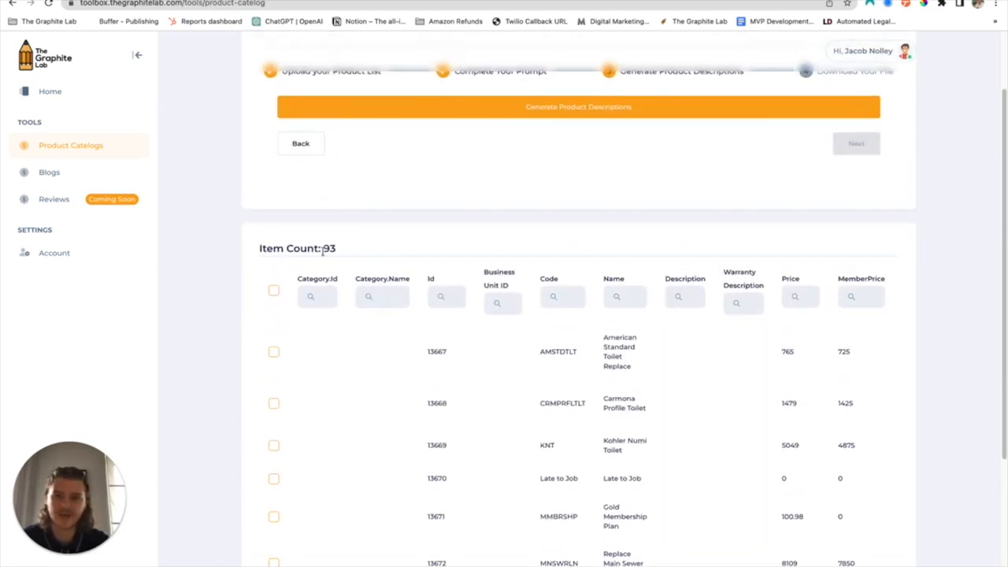
pyautogui.scroll(2, 697, 249)
pyautogui.click(585, 186)
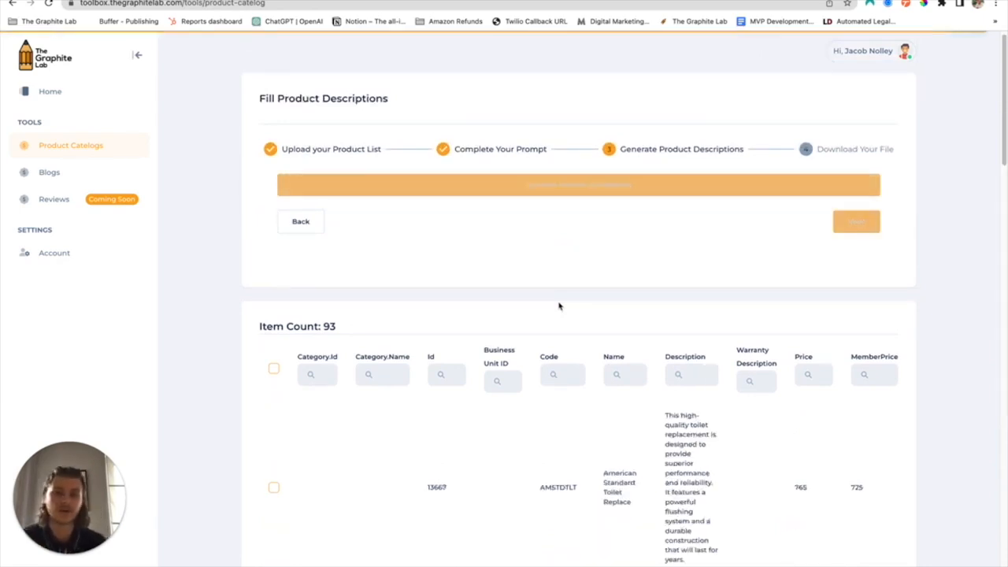
# Review the generated descriptions in the items table
pyautogui.scroll(-2, 627, 390)
pyautogui.scroll(-4, 654, 491)
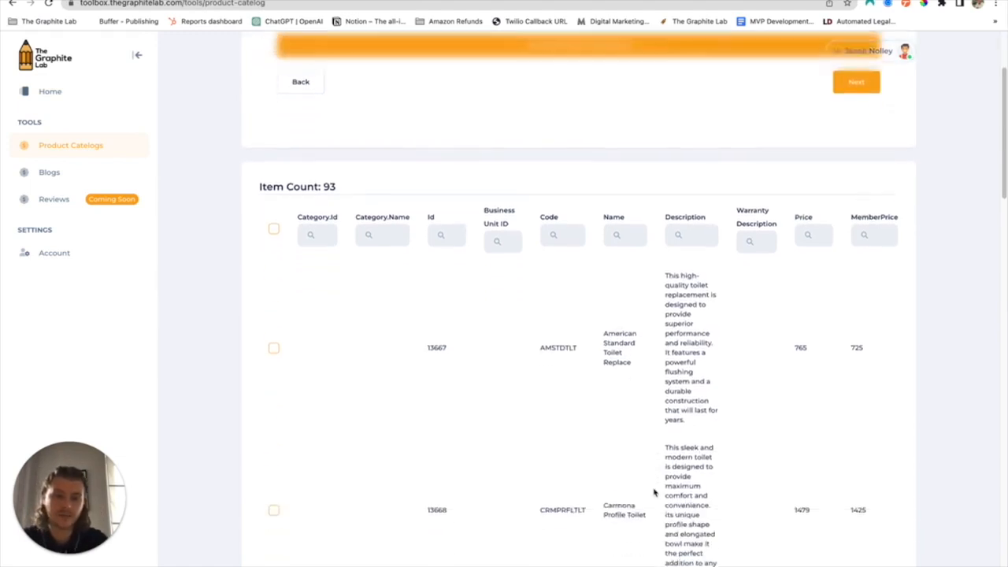
pyautogui.scroll(-20, 653, 492)
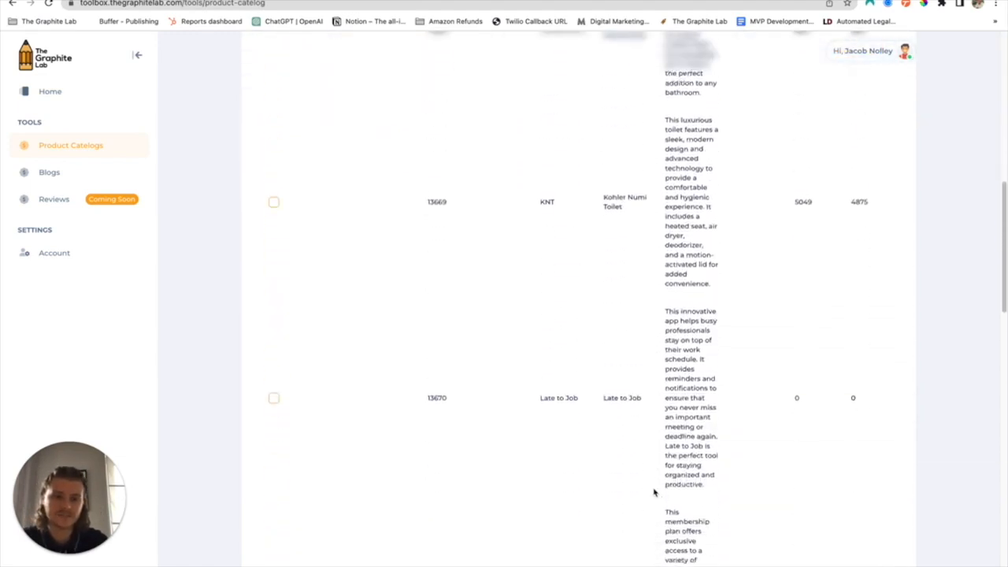
pyautogui.scroll(20, 653, 490)
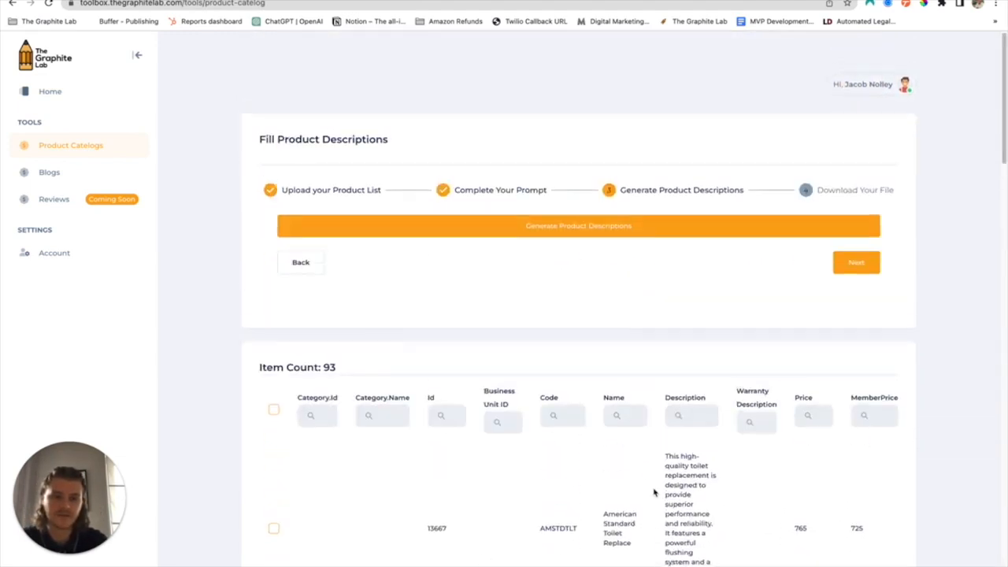
pyautogui.click(856, 231)
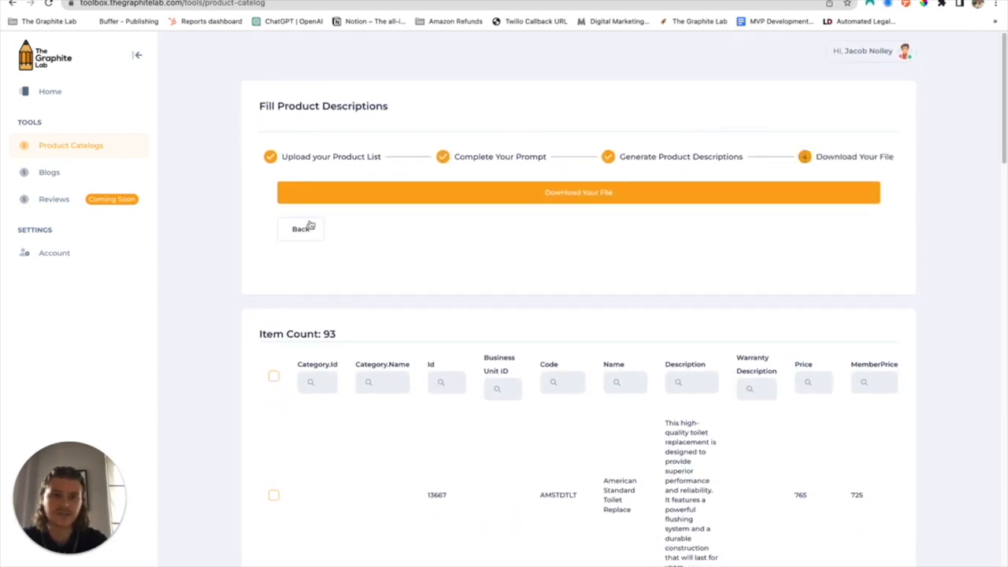
pyautogui.click(300, 228)
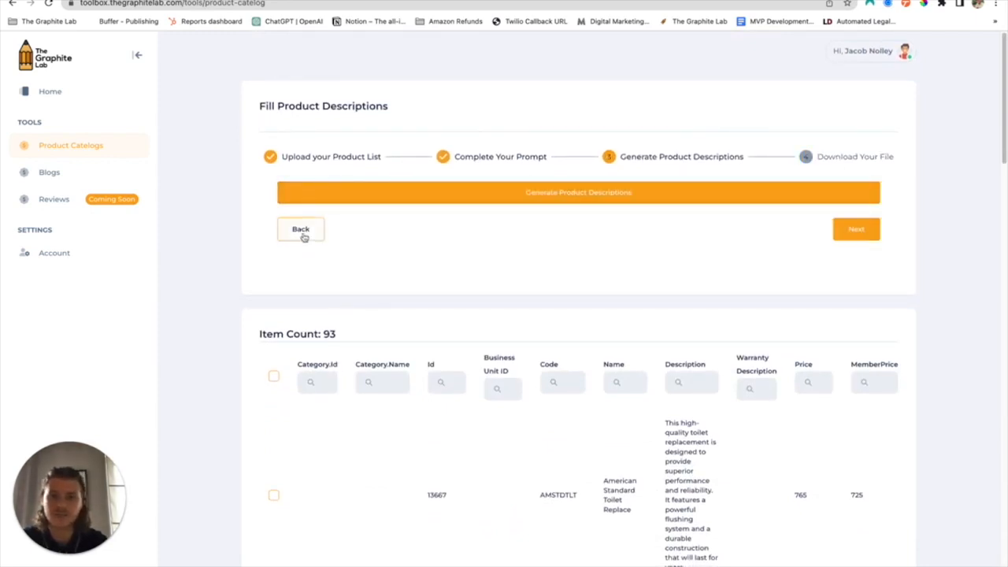
pyautogui.click(301, 230)
pyautogui.scroll(-10, 408, 337)
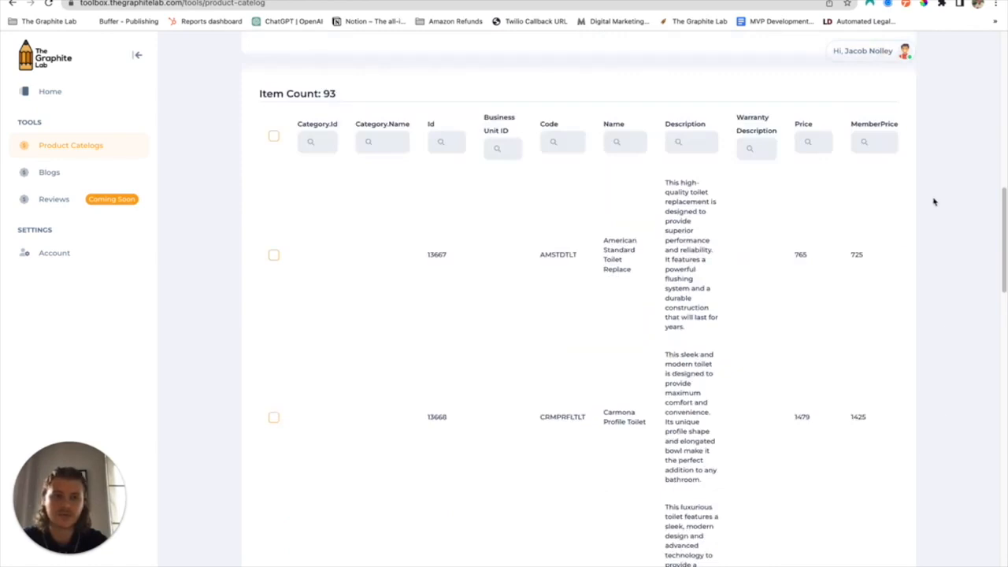
pyautogui.scroll(3, 911, 198)
pyautogui.scroll(-7, 821, 259)
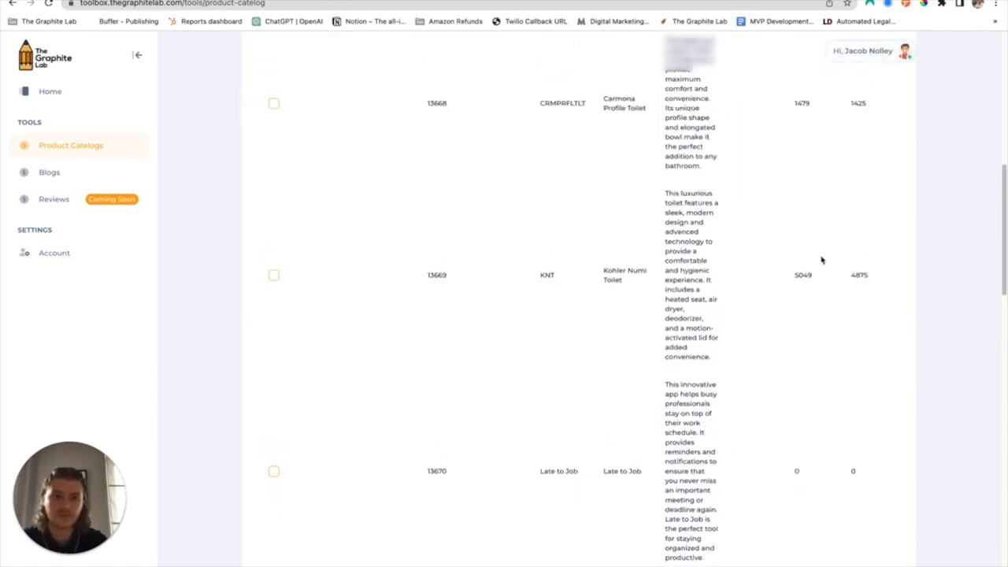
pyautogui.scroll(8, 822, 259)
# Advance to the Download Your File step and switch to the downloaded AI-assisted CSV in Excel
pyautogui.click(855, 231)
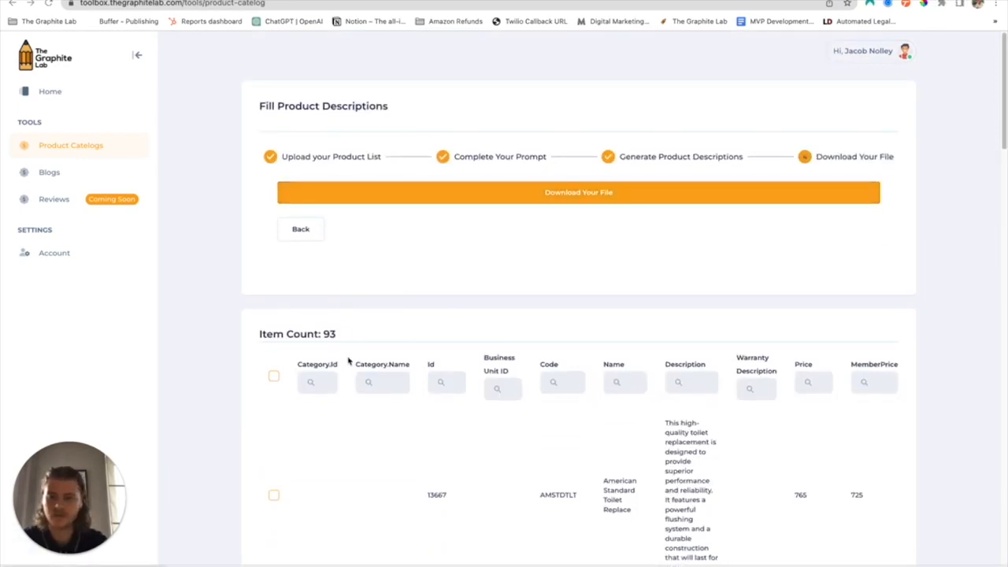
pyautogui.hotkey('ctrl', 'Left')
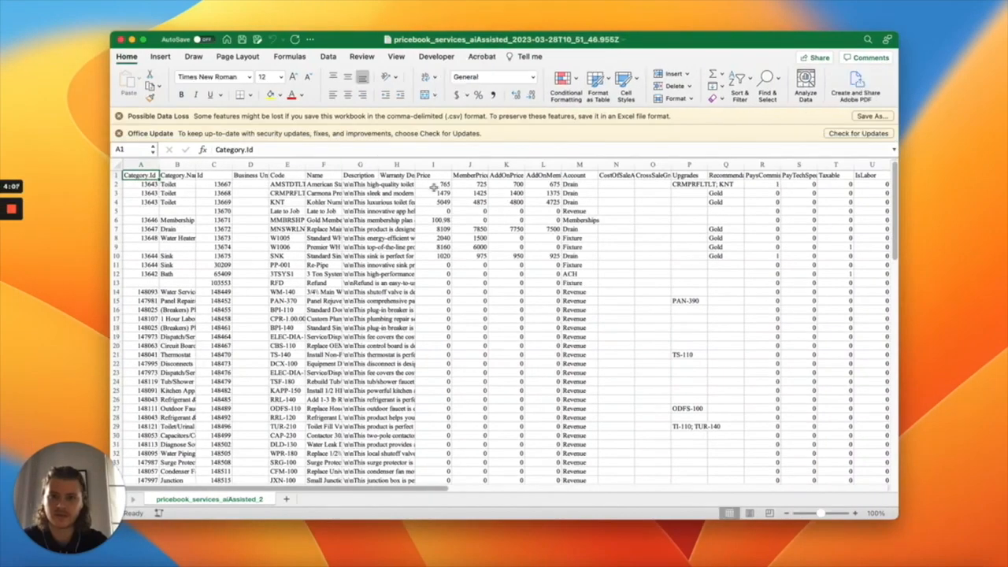
# Widen the Description column of the AI-assisted spreadsheet to read the generated text
pyautogui.moveTo(380, 164); pyautogui.dragTo(457, 165)
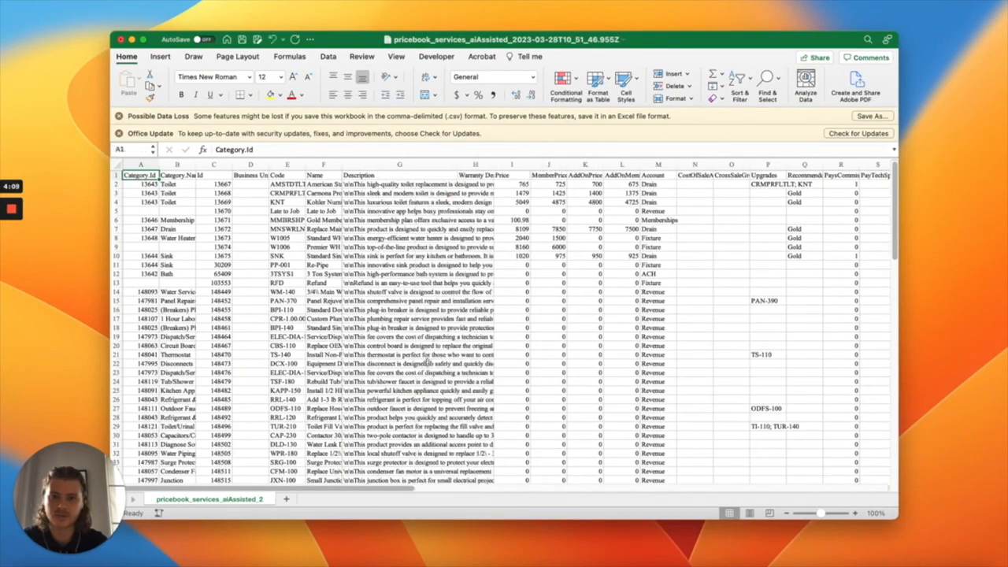
pyautogui.scroll(-20, 427, 362)
pyautogui.scroll(20, 427, 362)
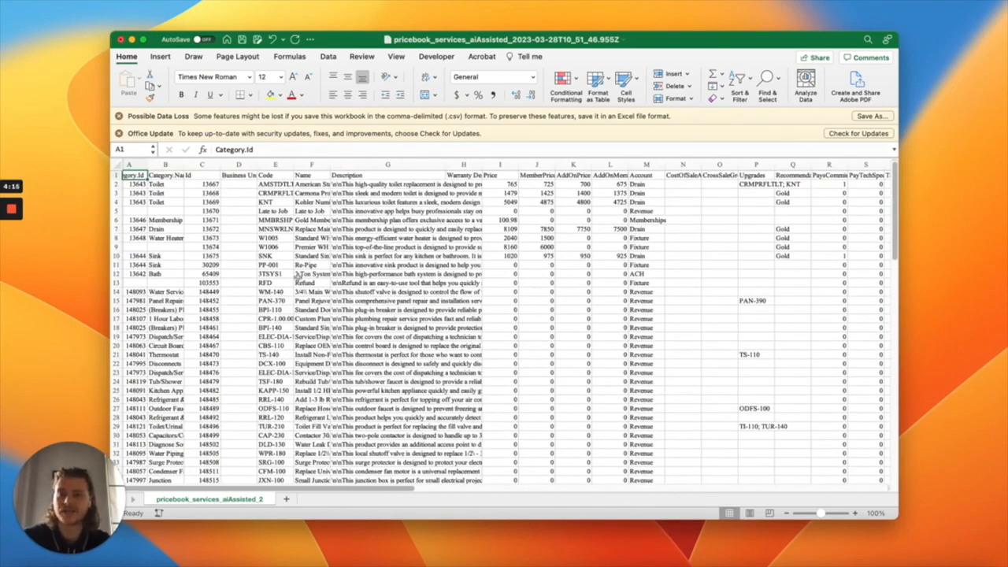
pyautogui.hscroll(-2, 297, 276)
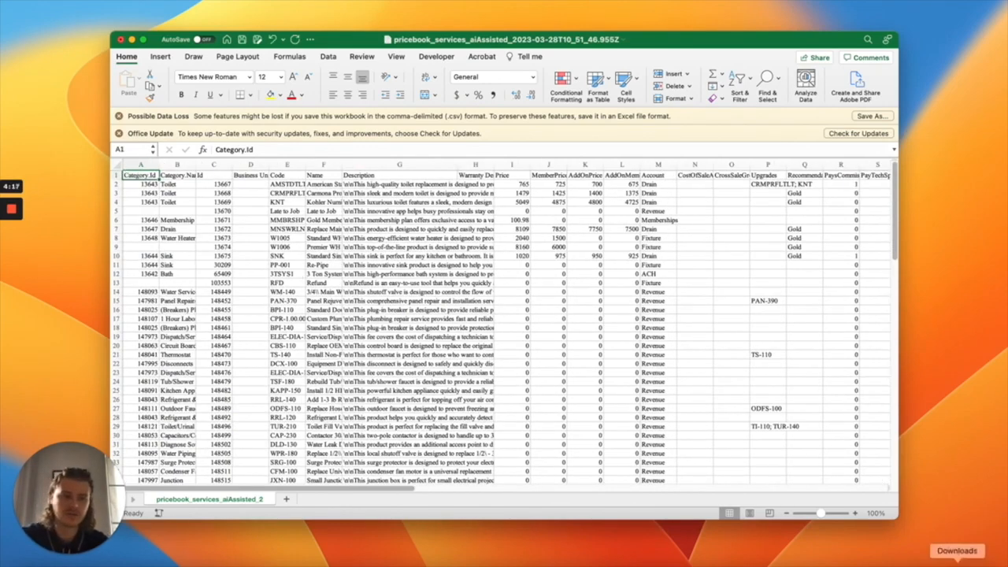
# Open the Pricebook_2023-03-28T11_34_26.xlsx export from Downloads
pyautogui.click(957, 562)
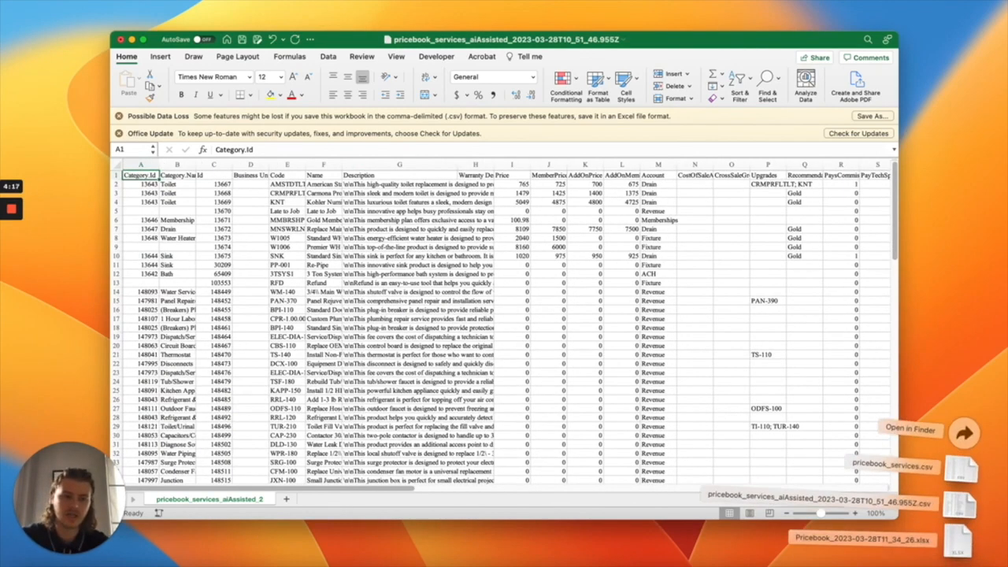
pyautogui.click(960, 556)
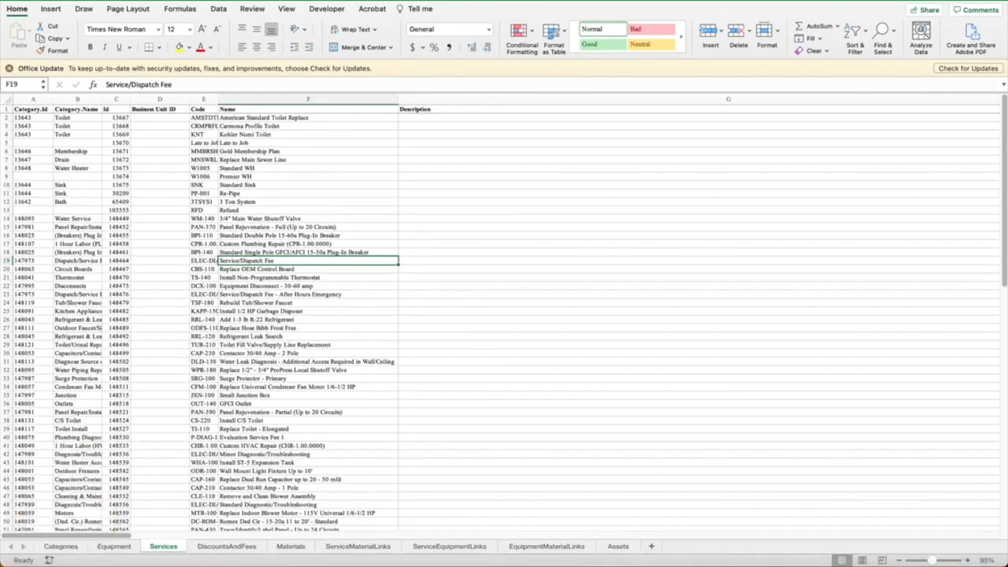
# Copy all data from the AI-assisted file and paste it over the Services sheet of the Pricebook workbook
pyautogui.hotkey('ctrl', 'Left')
pyautogui.click(115, 164)
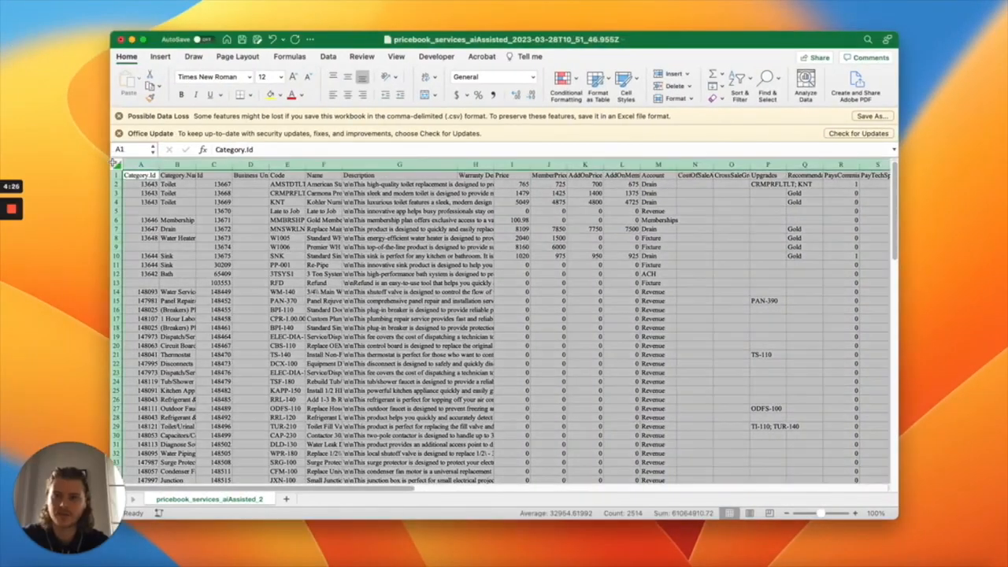
pyautogui.hotkey('ctrl', 'Right')
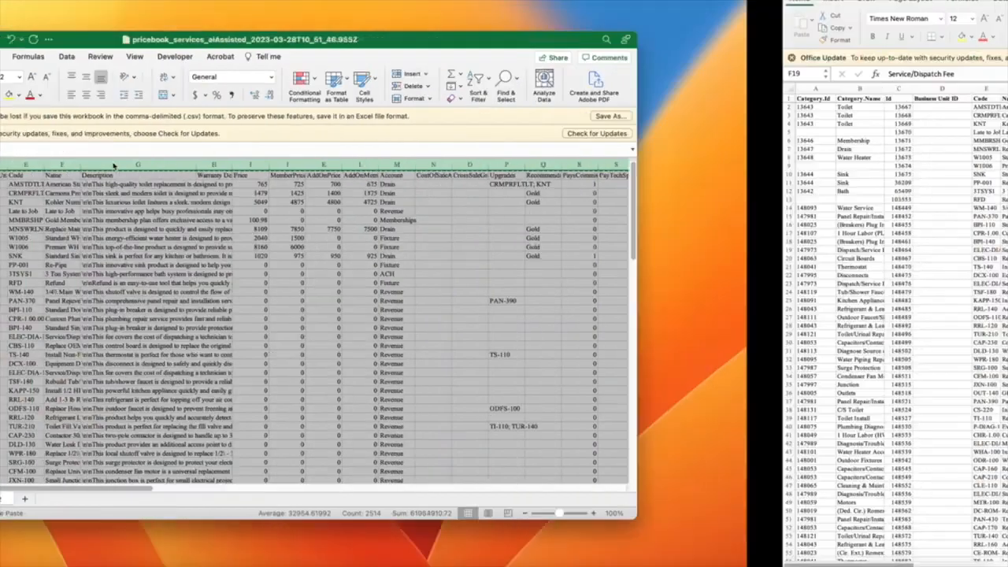
pyautogui.click(8, 87)
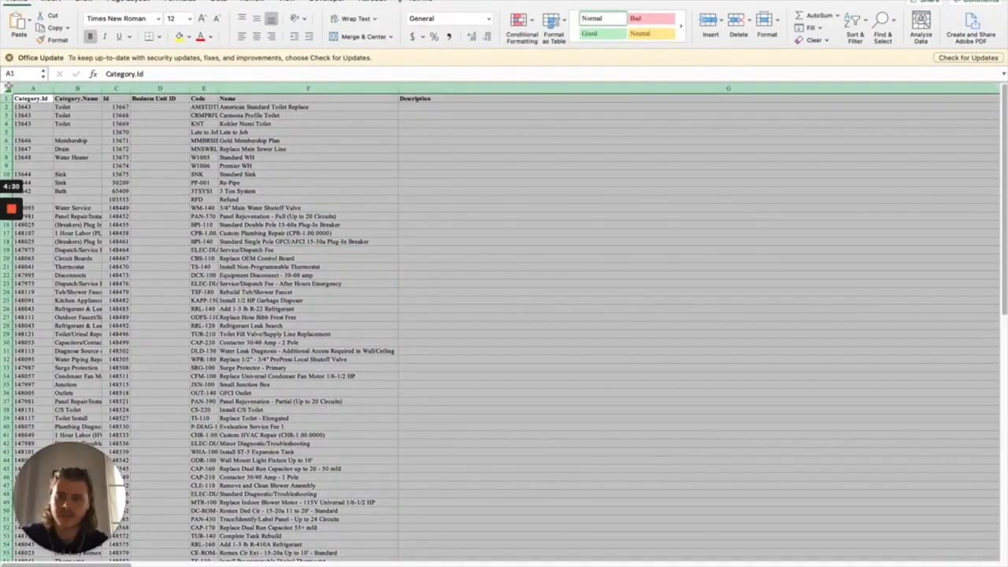
pyautogui.press('super+v')
pyautogui.hotkey('ctrl', 'Left')
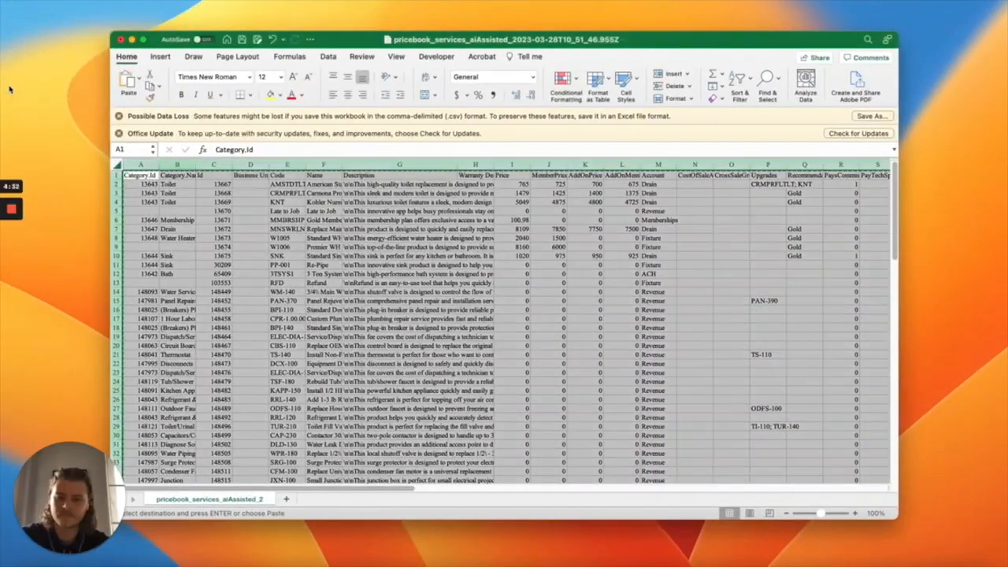
pyautogui.hotkey('ctrl', 'Right')
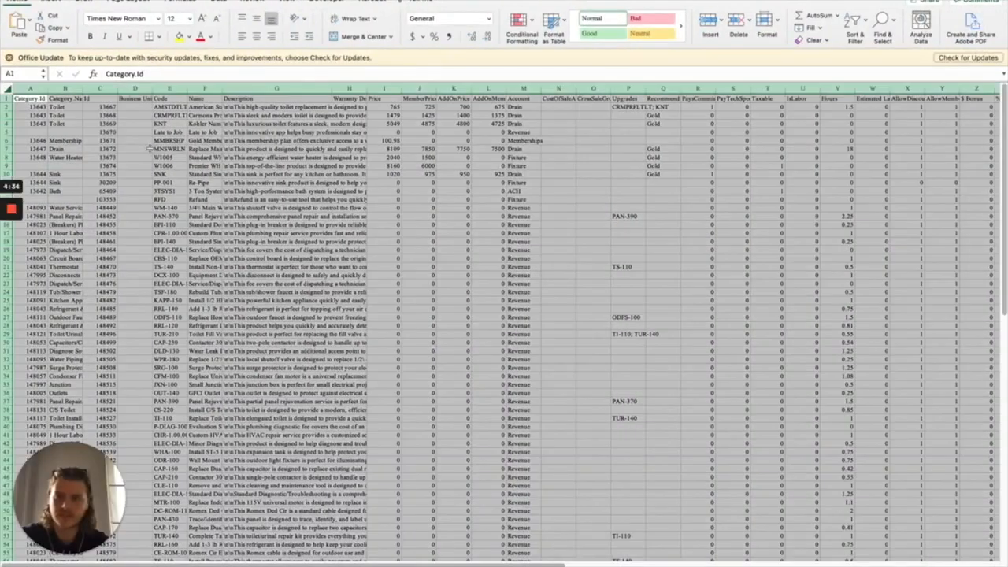
pyautogui.click(487, 261)
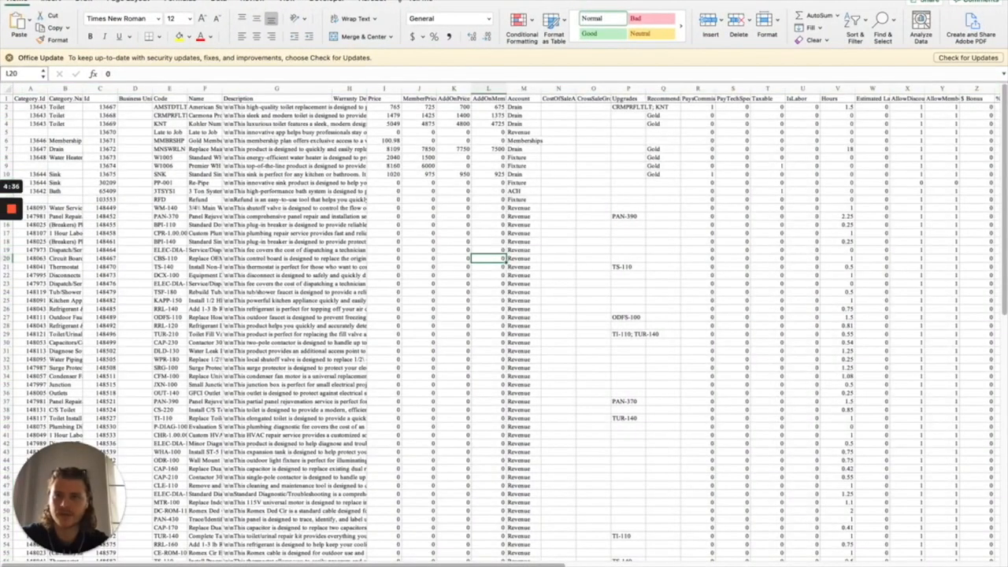
# Return to the browser's ServiceTitan tab and open the Import section of the pricebook Import/Export page
pyautogui.hotkey('ctrl', 'Right')
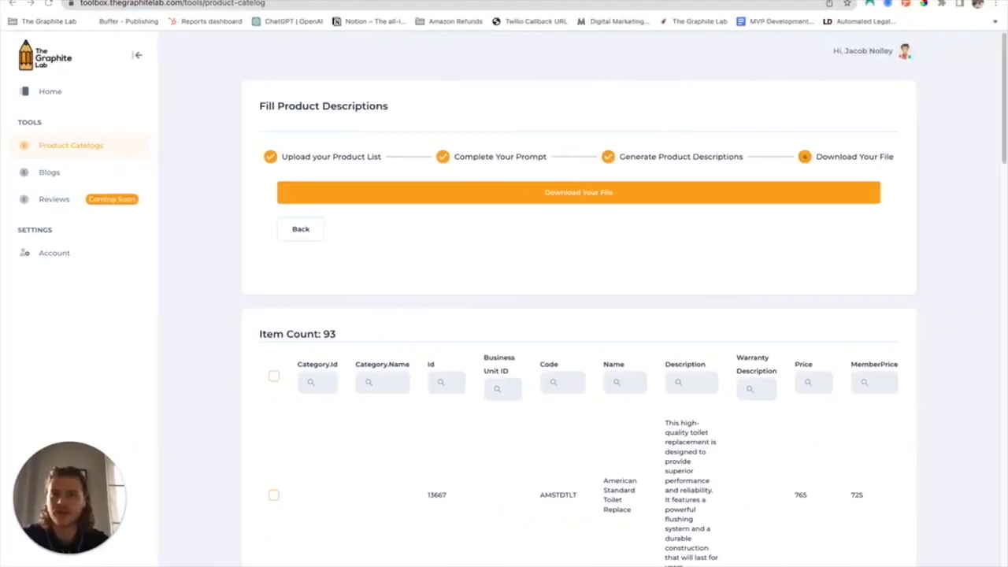
pyautogui.click(181, 1)
pyautogui.click(378, 290)
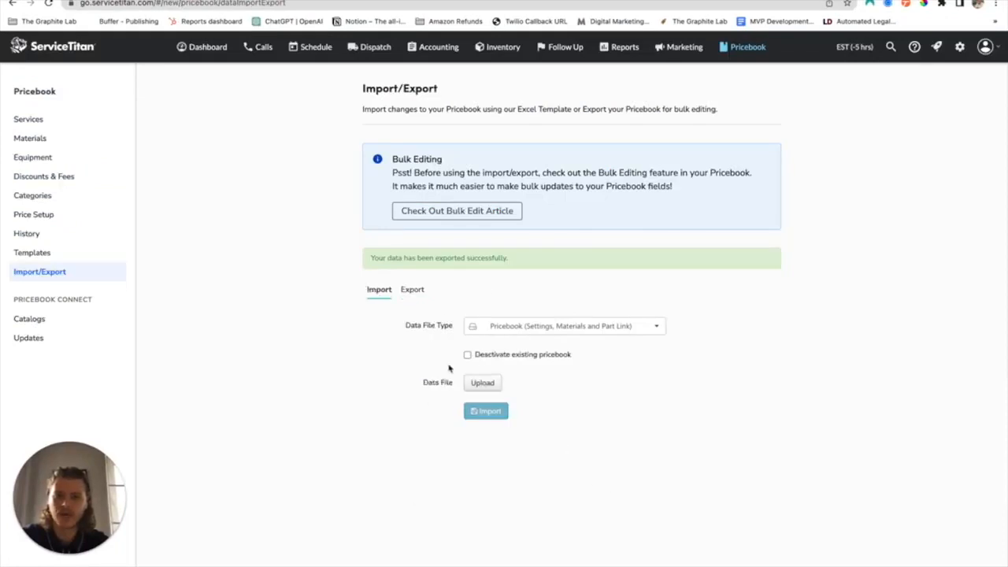